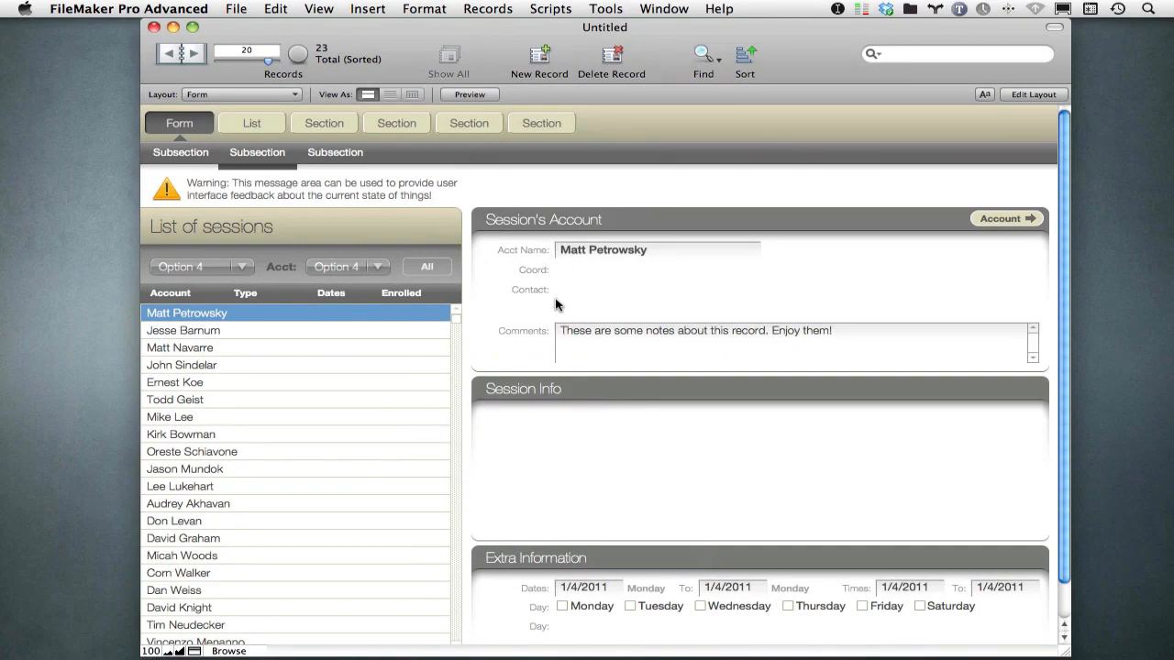
Step: Unsort the records in the List layout and sort them again by Number and Text in ascending order
left_click(262, 125)
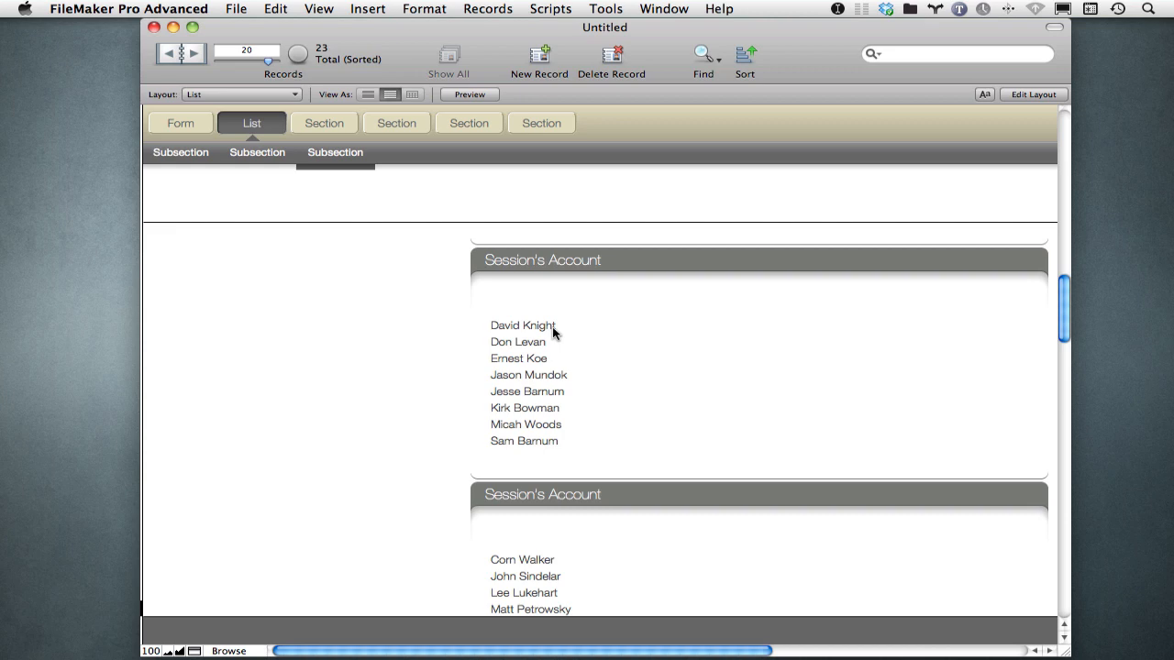
key("super+s")
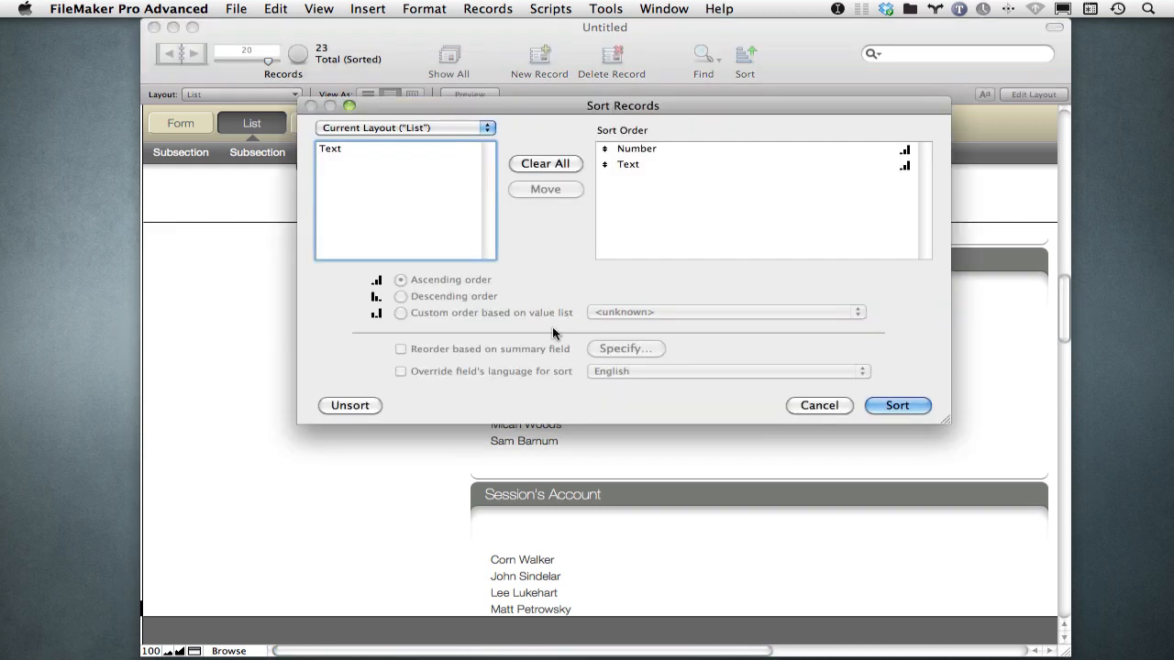
left_click(365, 407)
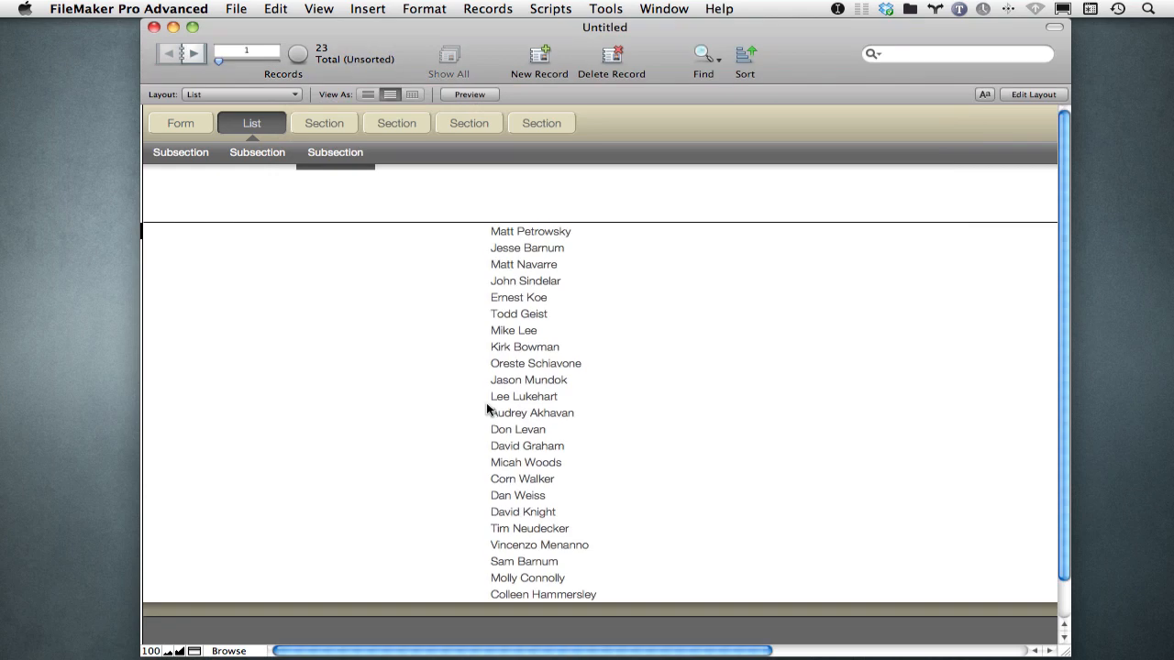
scroll(538, 408, "up", 2)
key("super+s")
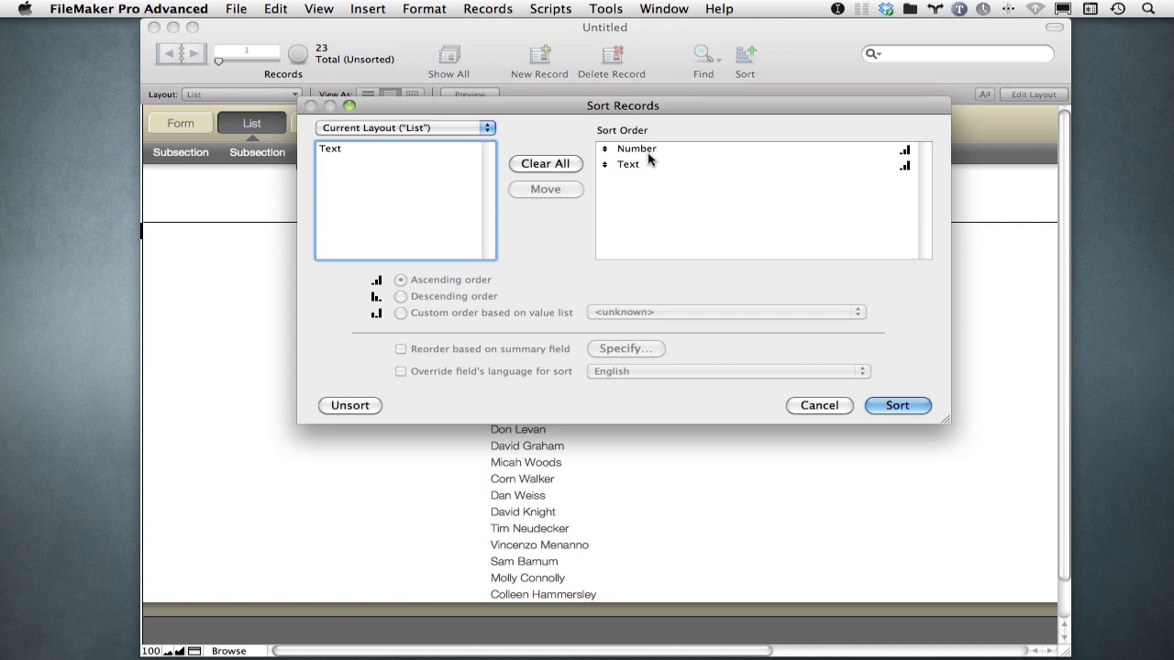
left_click(898, 404)
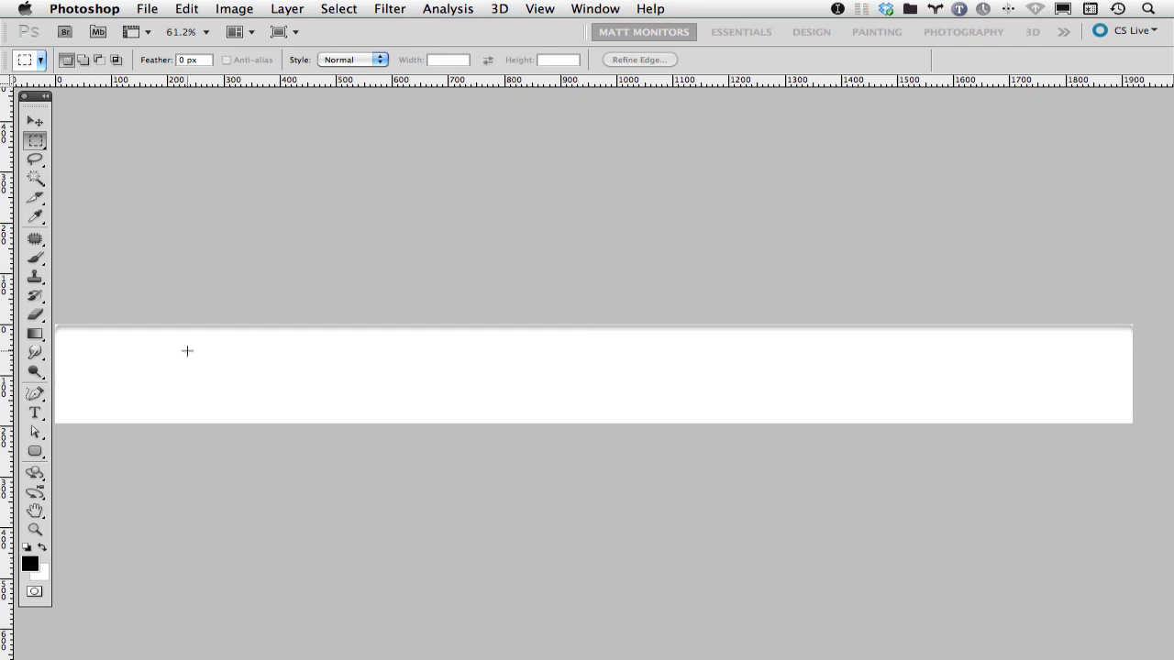
Step: Select the upper-left rounded corner of the shadow image with a rectangular marquee about 8 by 20 px
scroll(71, 339, "up", 3)
scroll(71, 340, "up", 4)
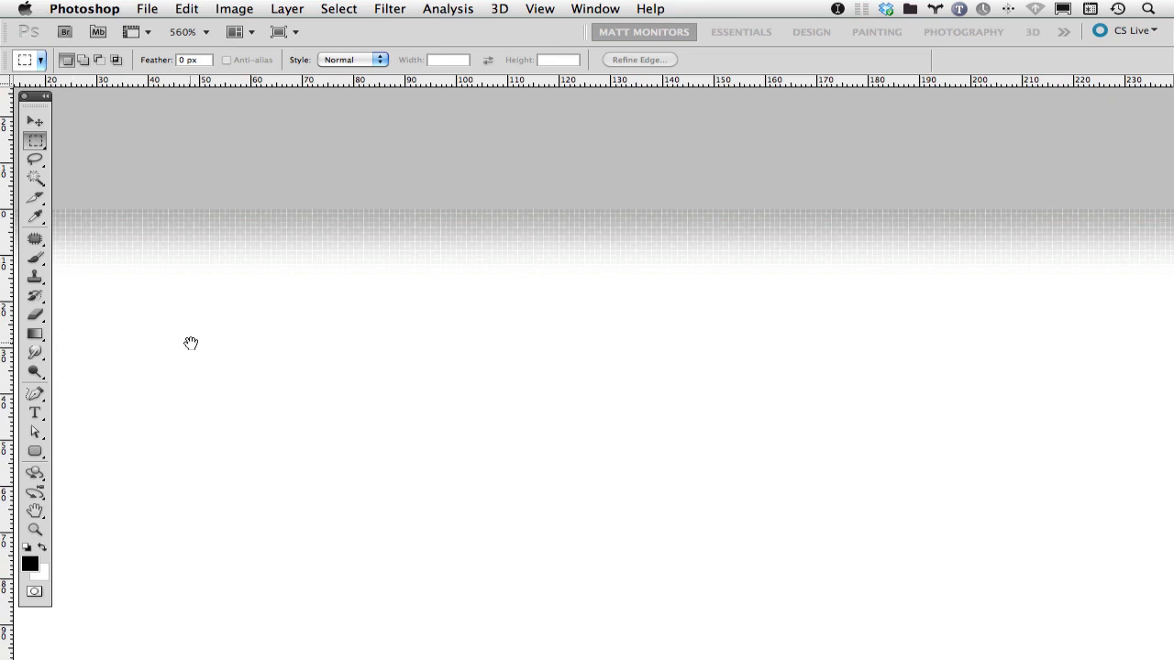
left_click_drag(192, 343, 698, 348)
scroll(513, 290, "up", 4)
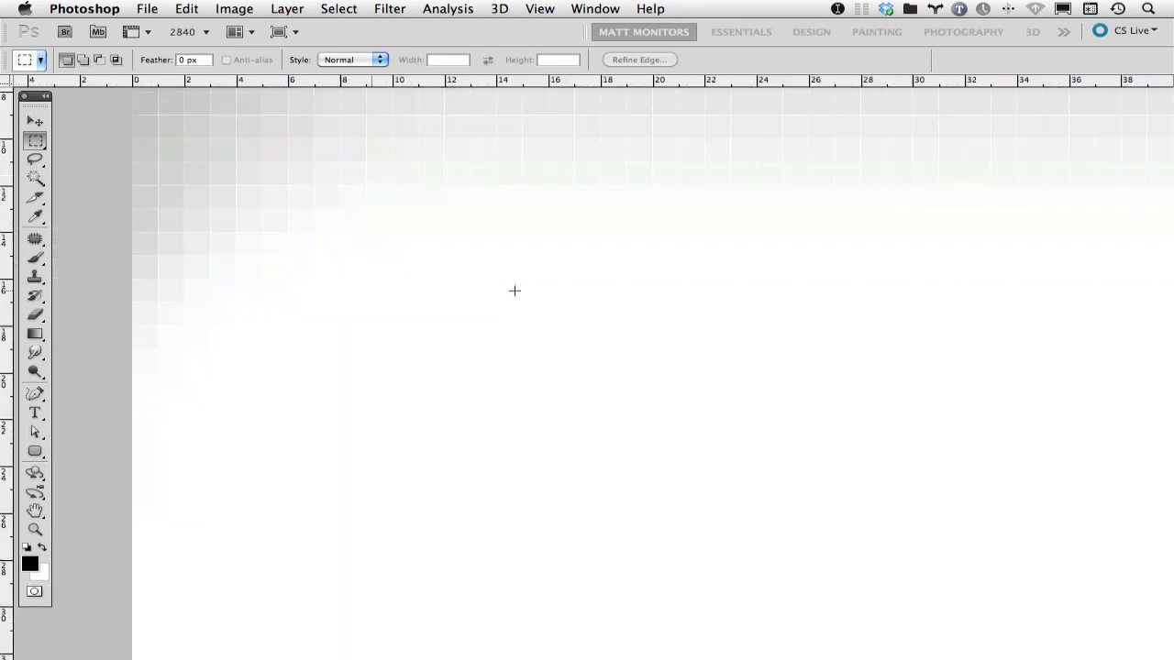
left_click_drag(412, 236, 604, 367)
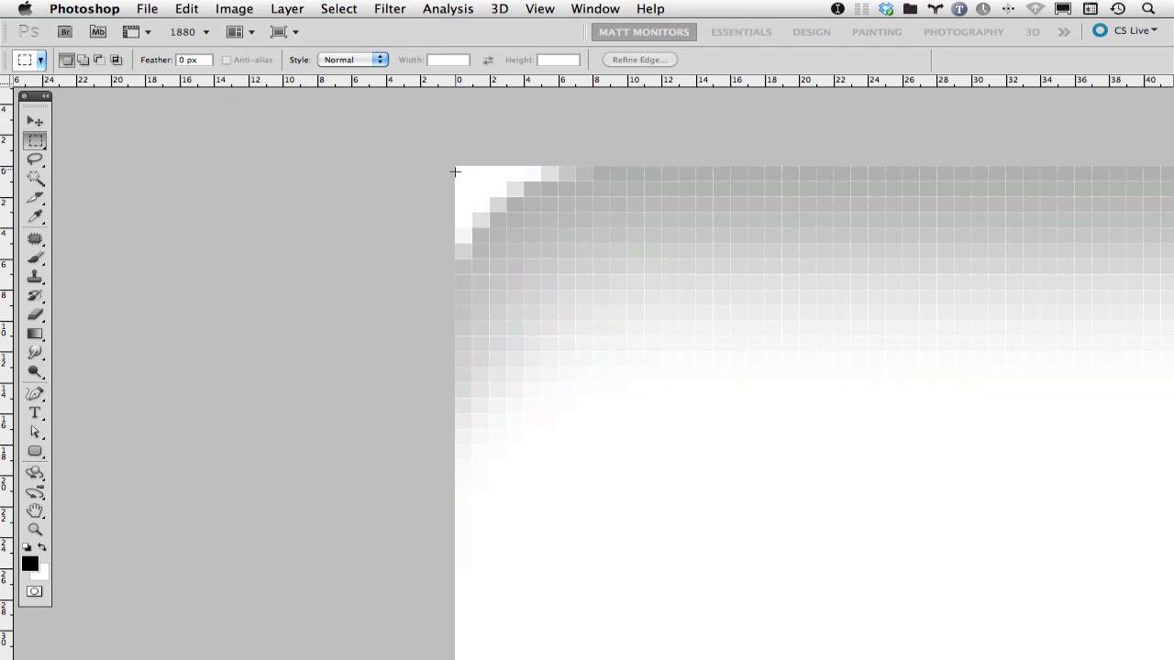
left_click_drag(456, 167, 580, 473)
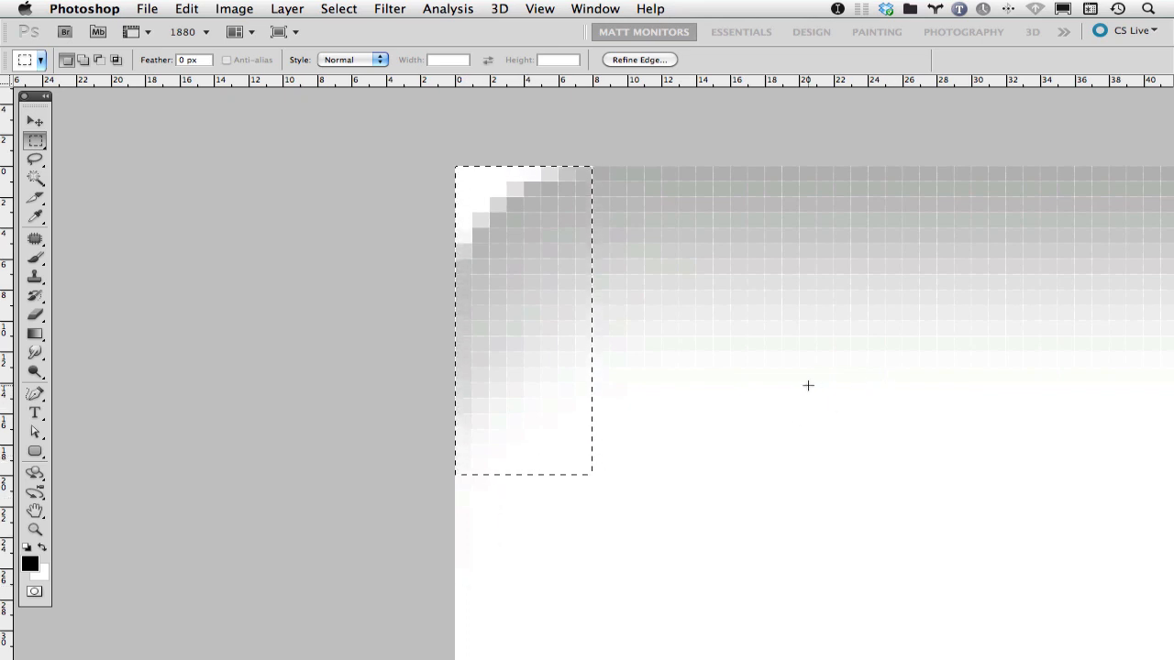
Step: Export the shadow image for web as a transparent PNG-24 named RoundedShadow.png on the Desktop, replacing the existing file
key("ctrl+1")
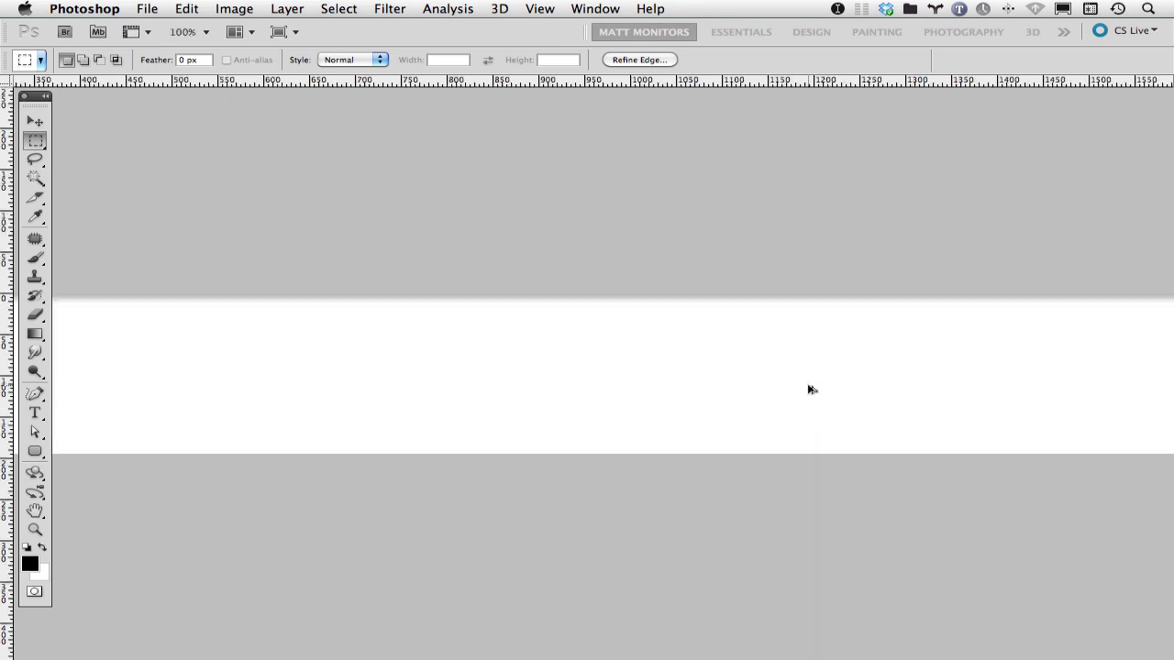
key("ctrl+0")
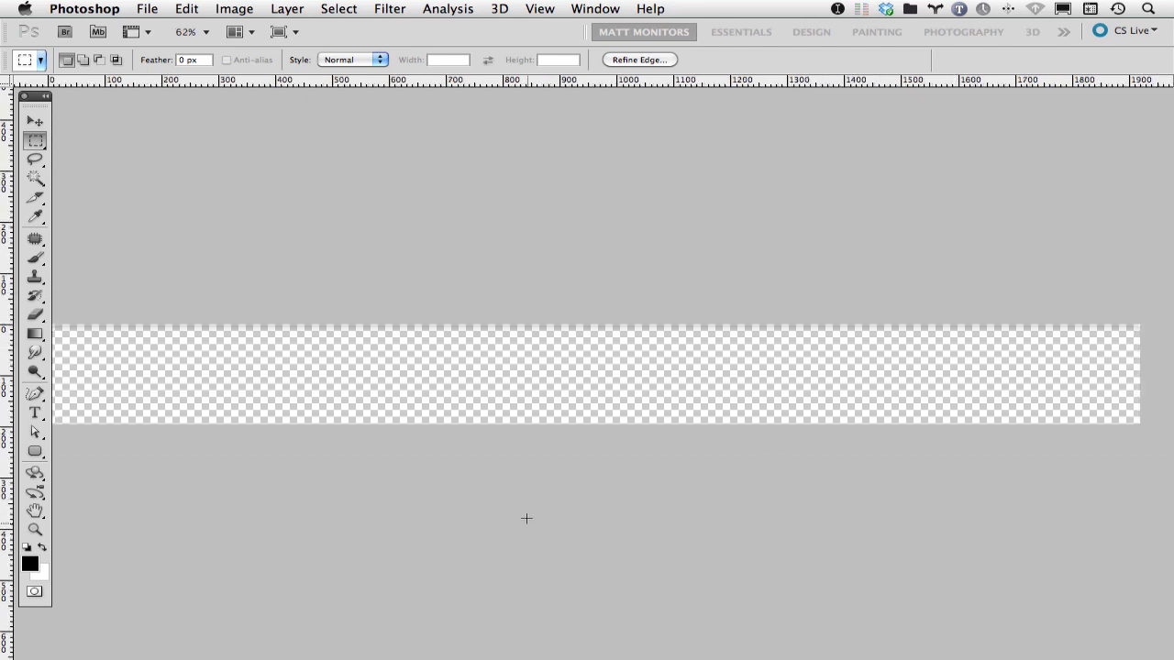
key("super+alt+shift+s")
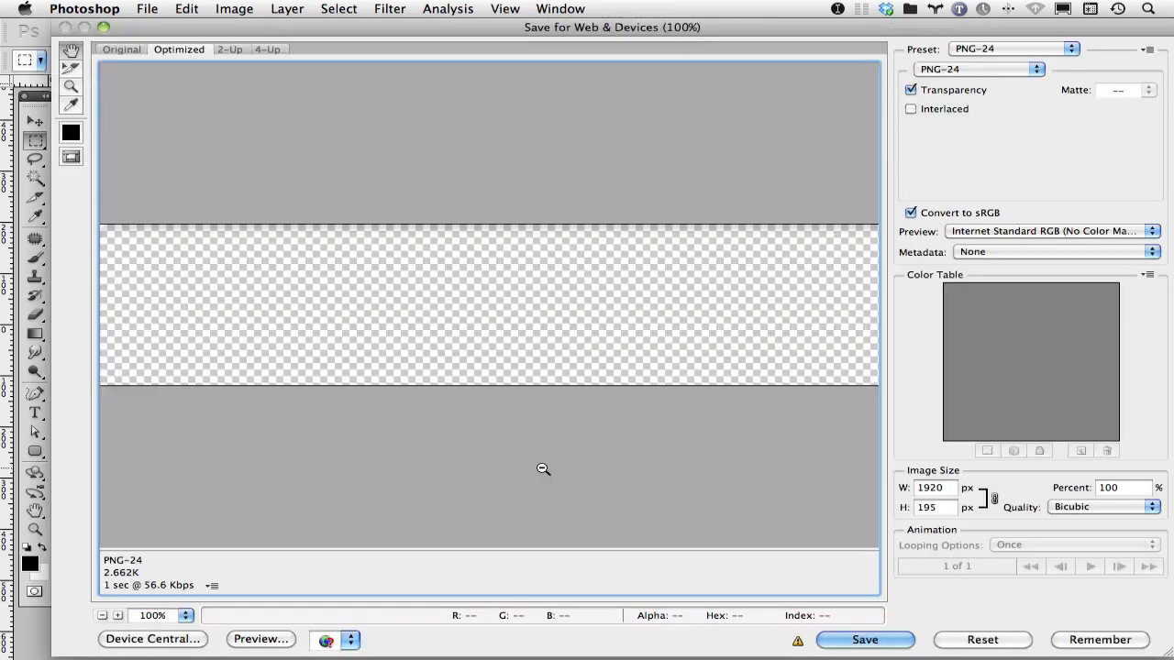
left_click(862, 640)
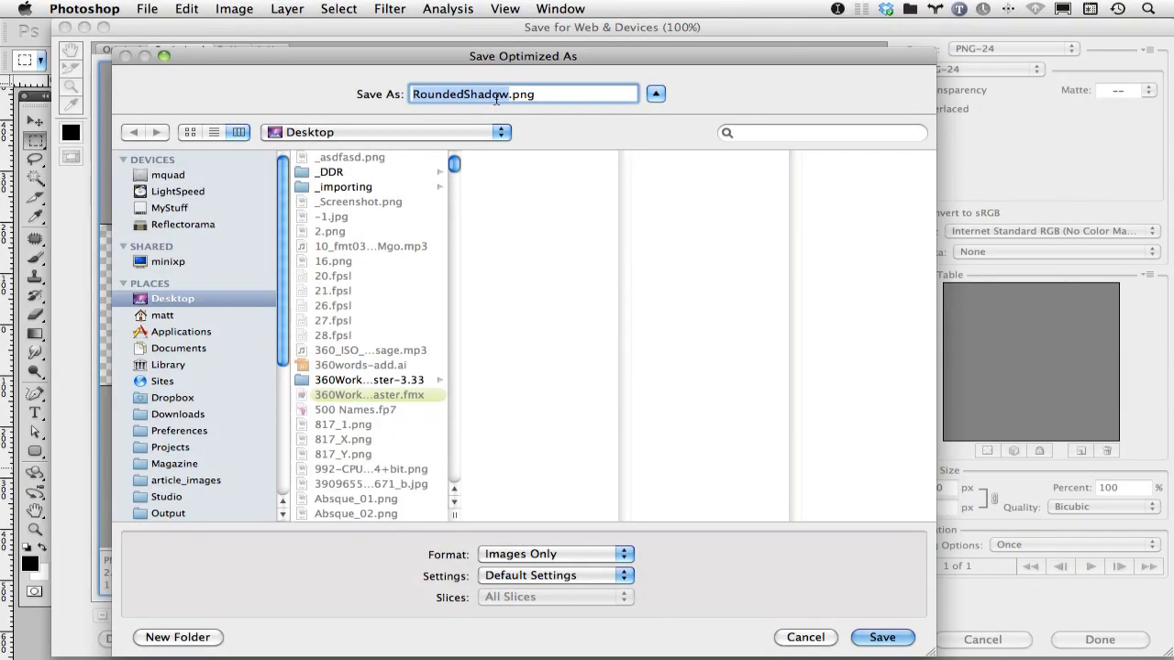
left_click(882, 636)
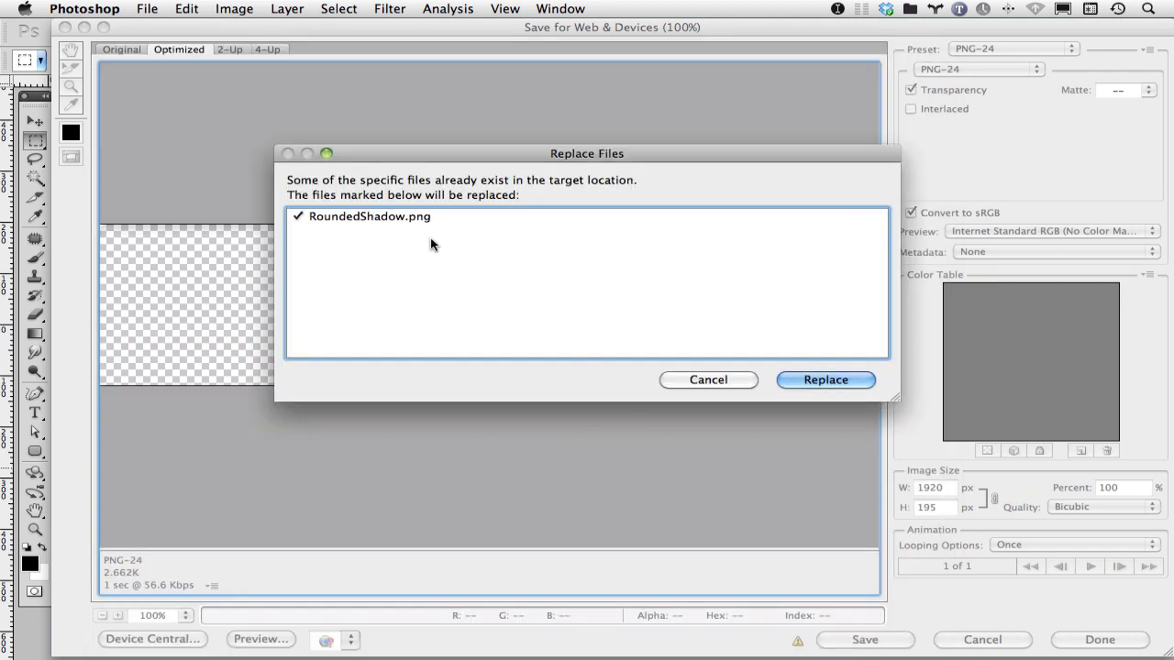
left_click(845, 384)
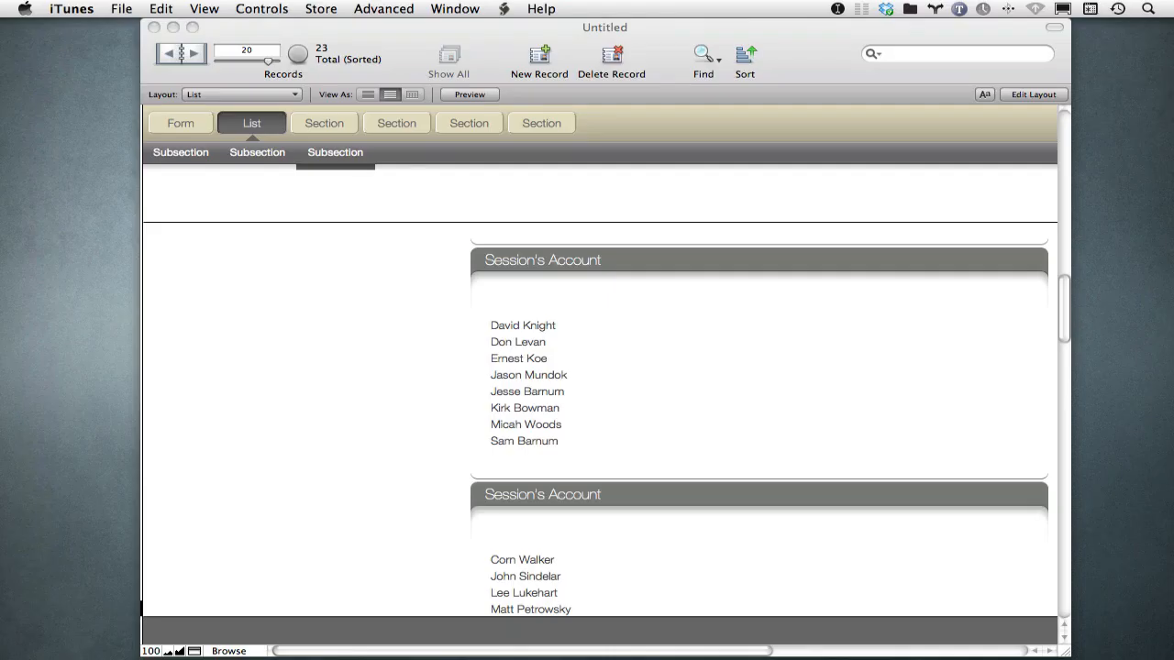
Step: Switch to Finder and open RoundedShadow.png from the Desktop in Preview
key("super+Tab")
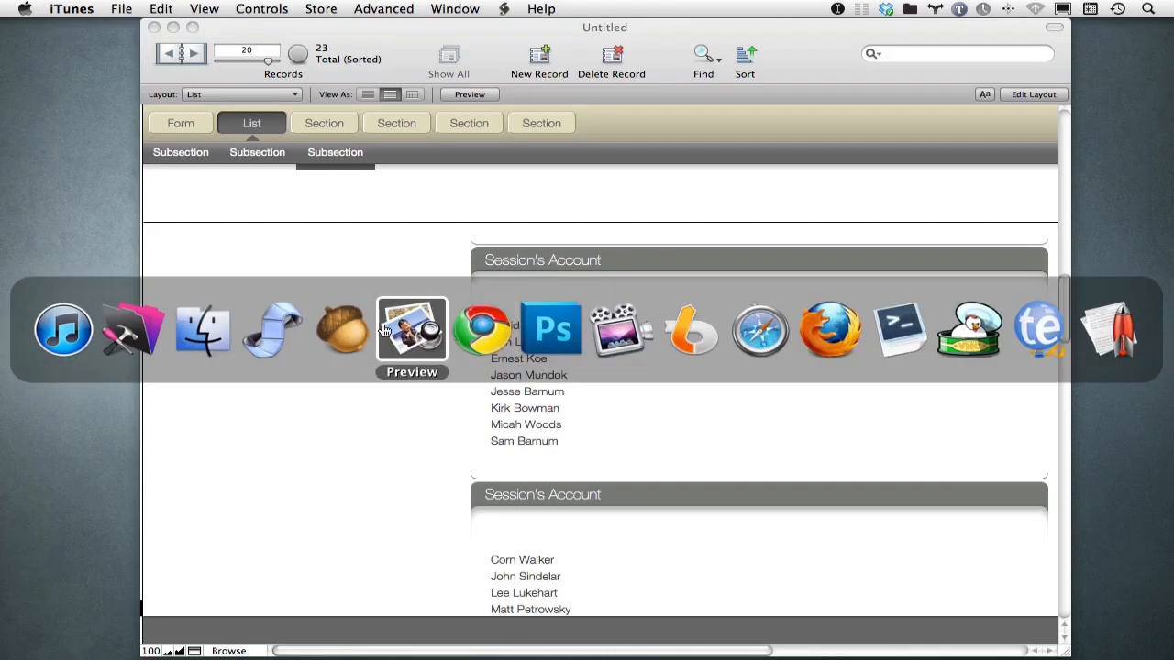
left_click(196, 326)
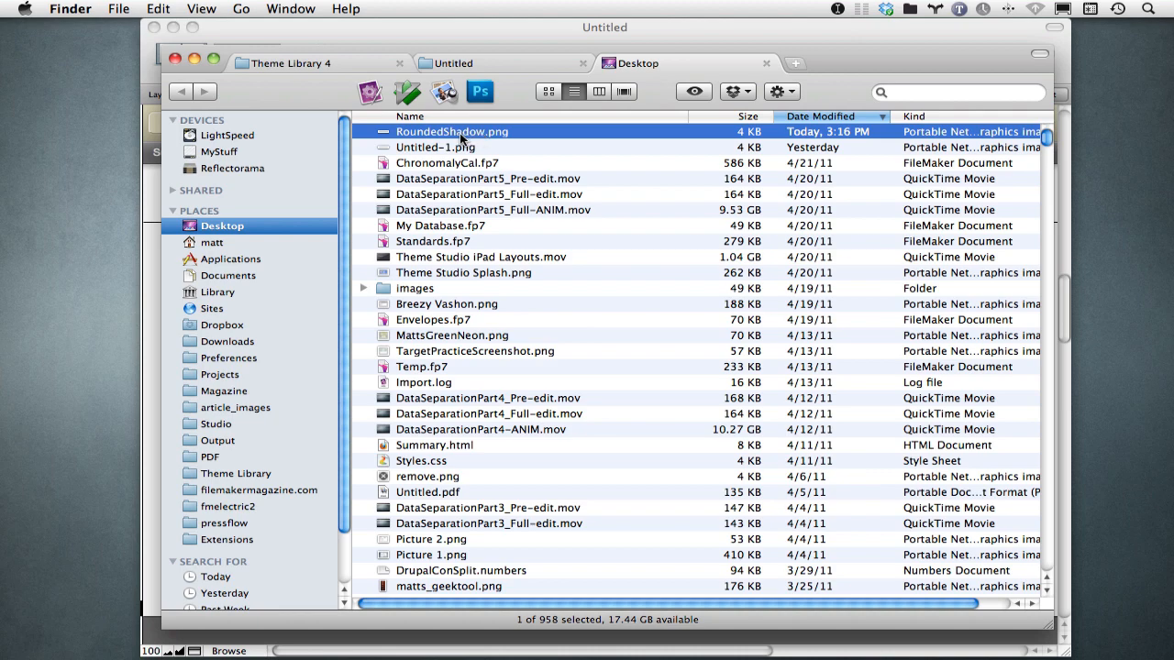
double_click(458, 129)
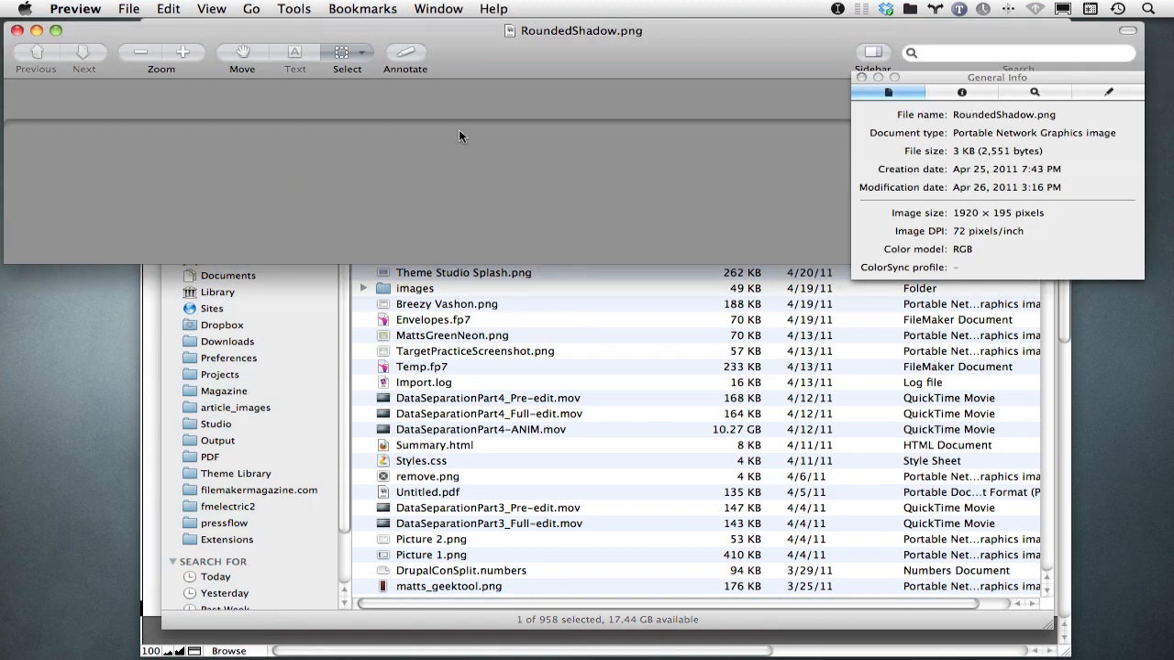
left_click_drag(580, 56, 621, 148)
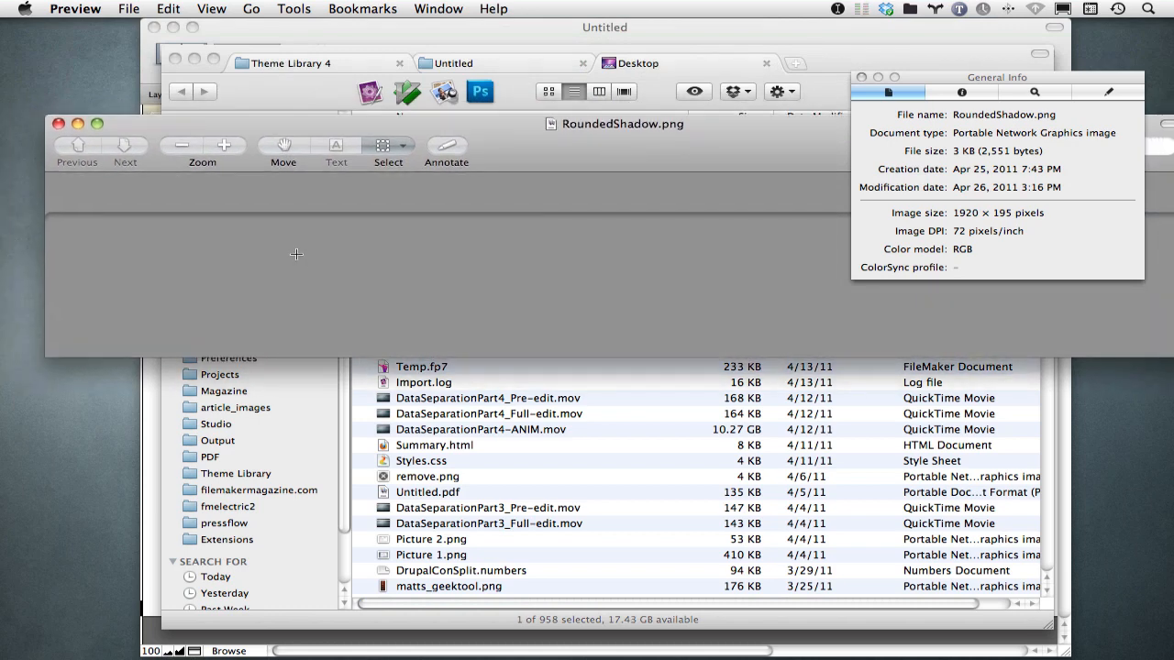
left_click_drag(680, 169, 629, 179)
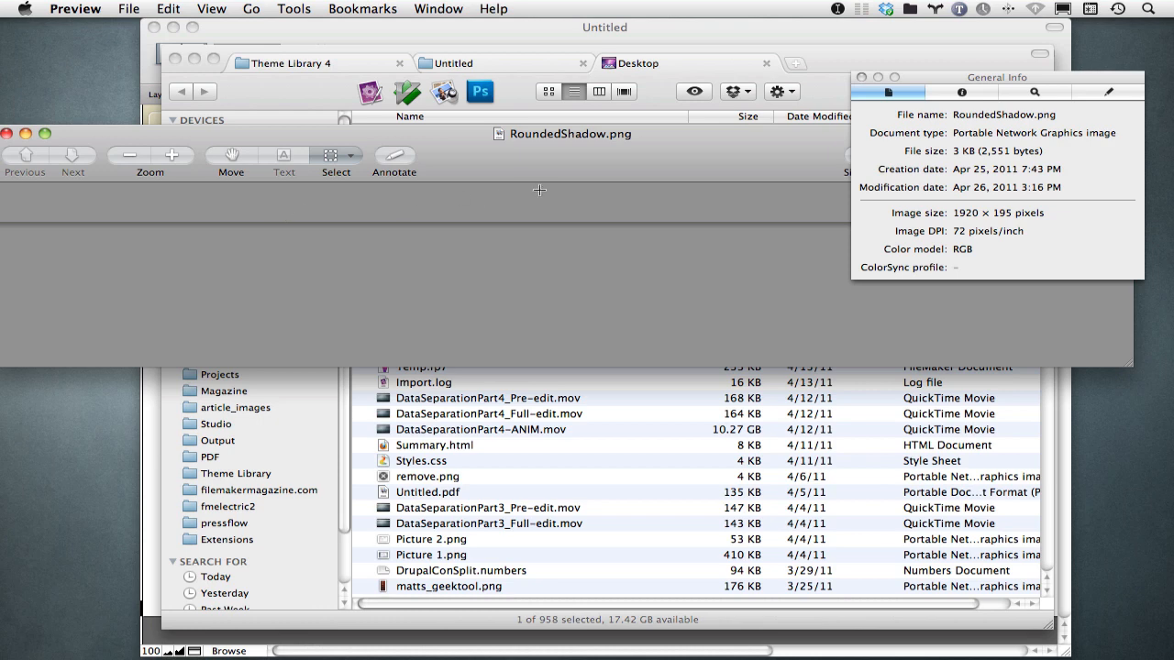
Step: Crop the image to its left end, about 97 px wide at full height, and shrink the window around it
left_click_drag(416, 138, 566, 136)
left_click_drag(204, 207, 74, 327)
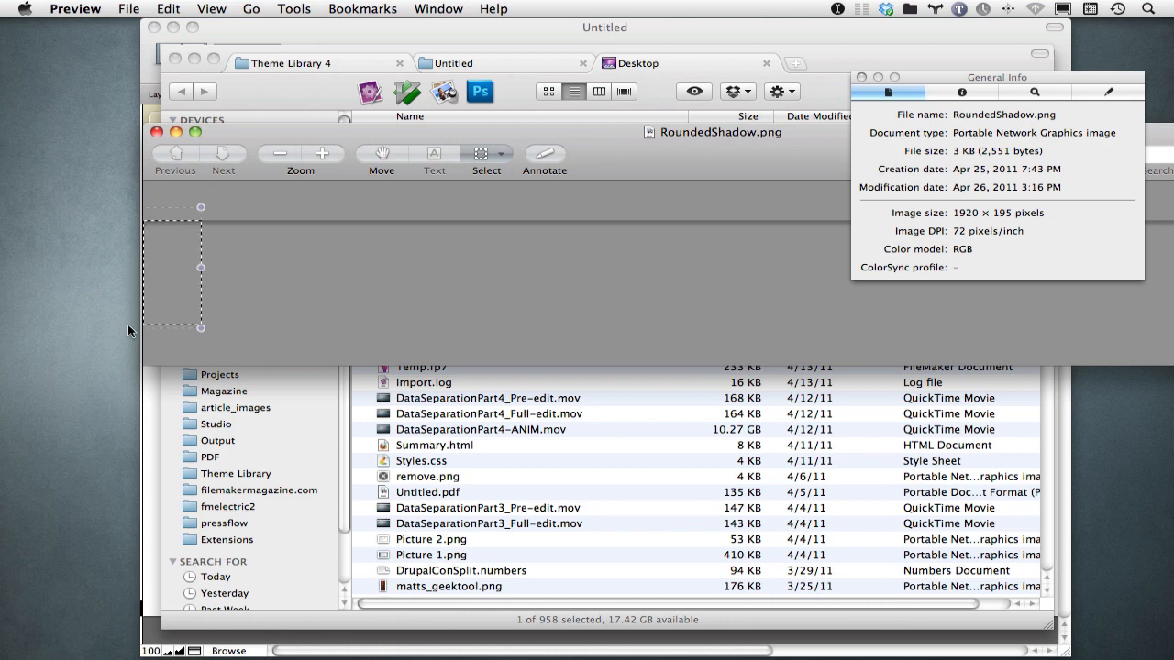
key("super+k")
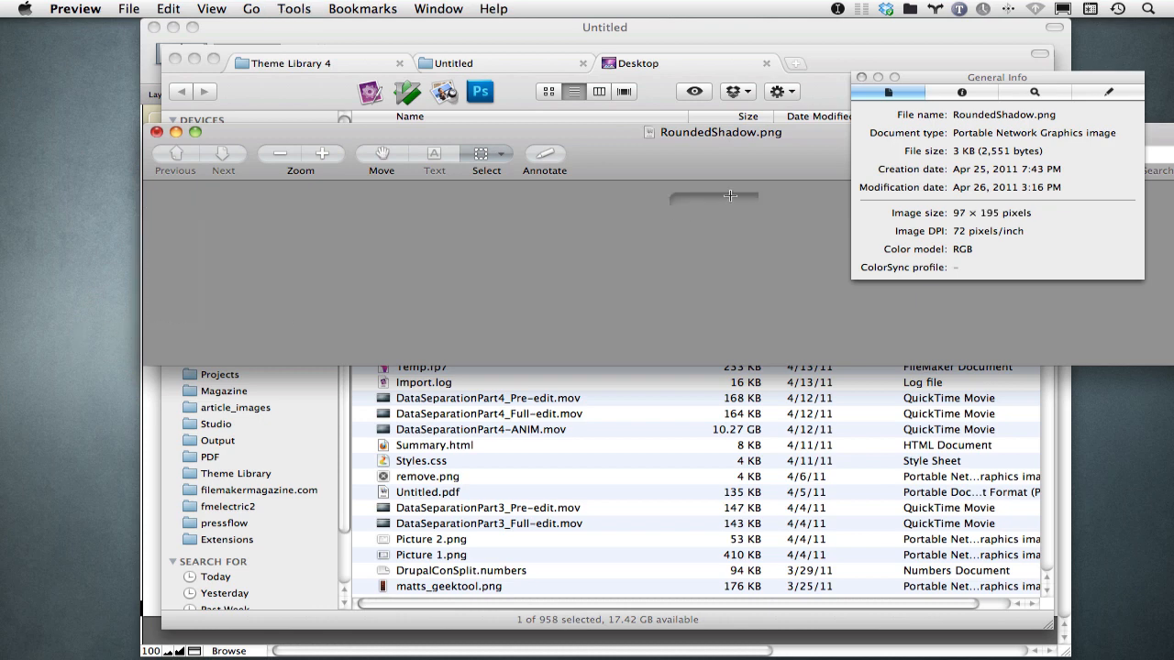
left_click_drag(1161, 138, 1039, 167)
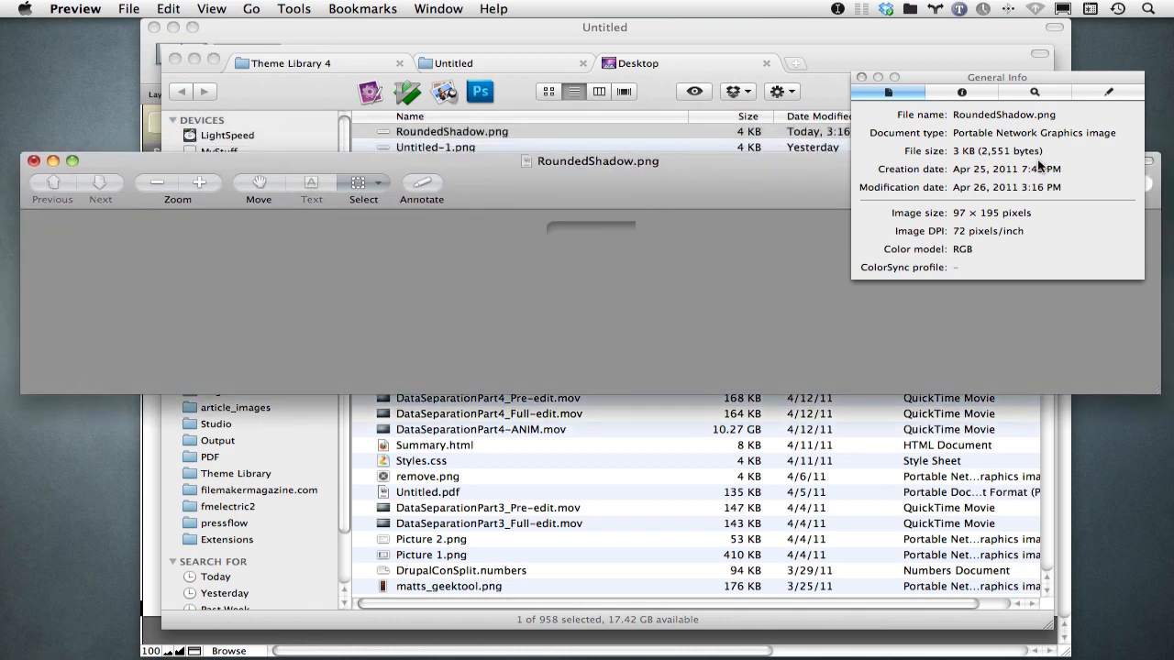
left_click_drag(1154, 392, 575, 412)
left_click_drag(368, 162, 638, 192)
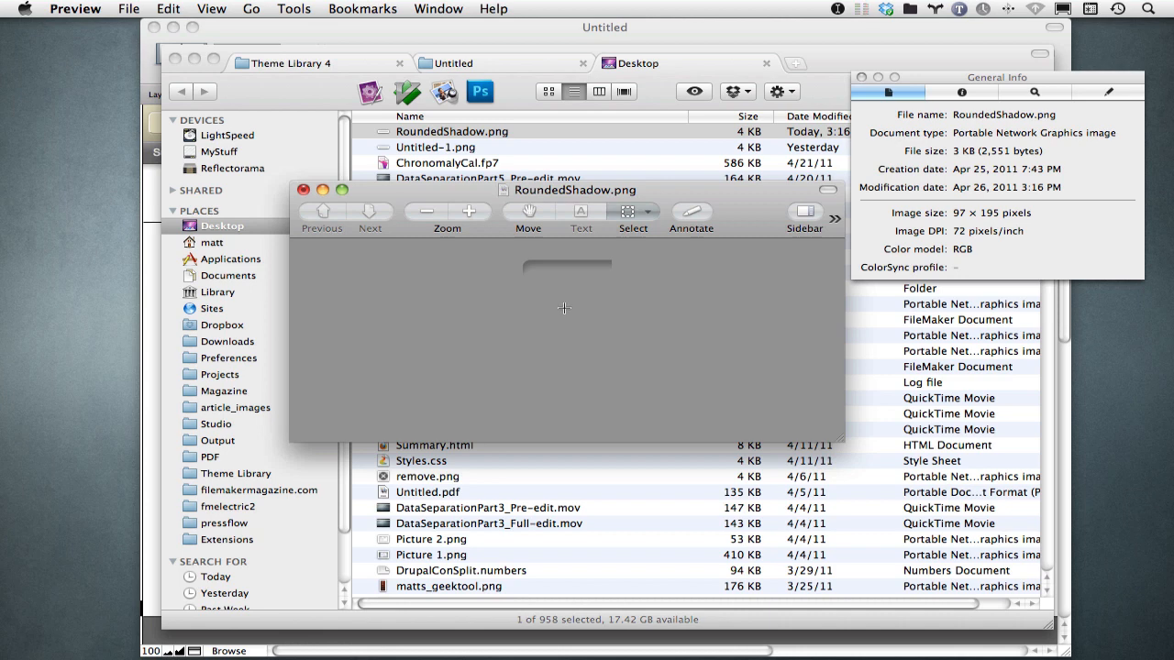
Step: Crop the image further to just the upper-left rounded corner, about 10 by 21 px
scroll(564, 308, "down", 5)
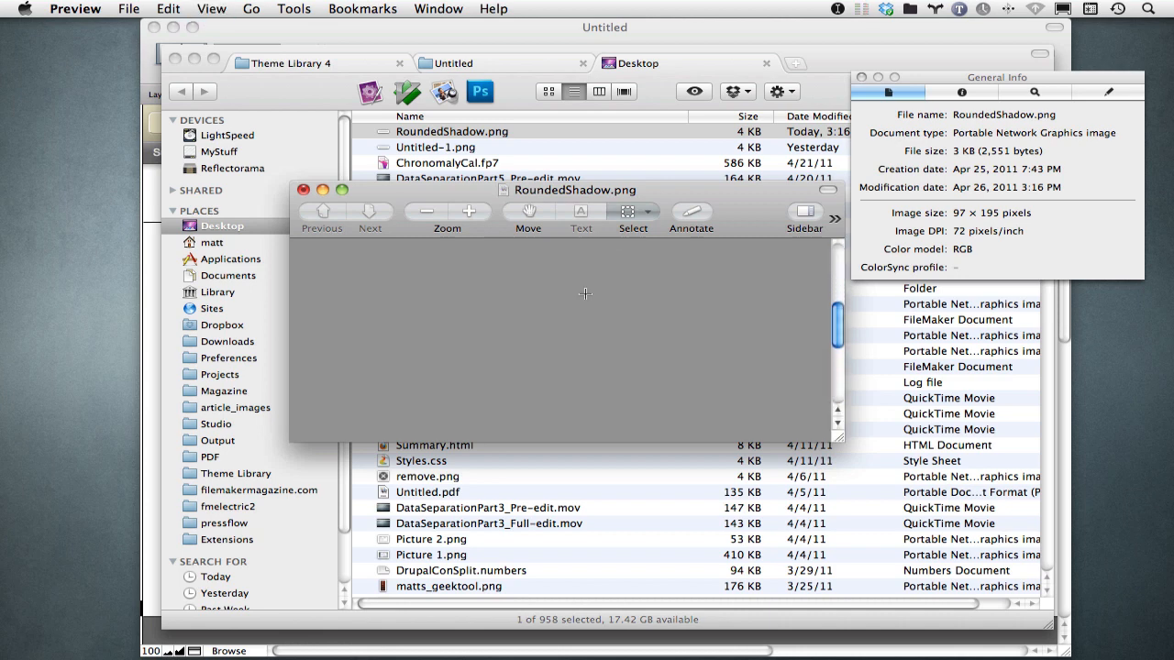
scroll(585, 294, "up", 5)
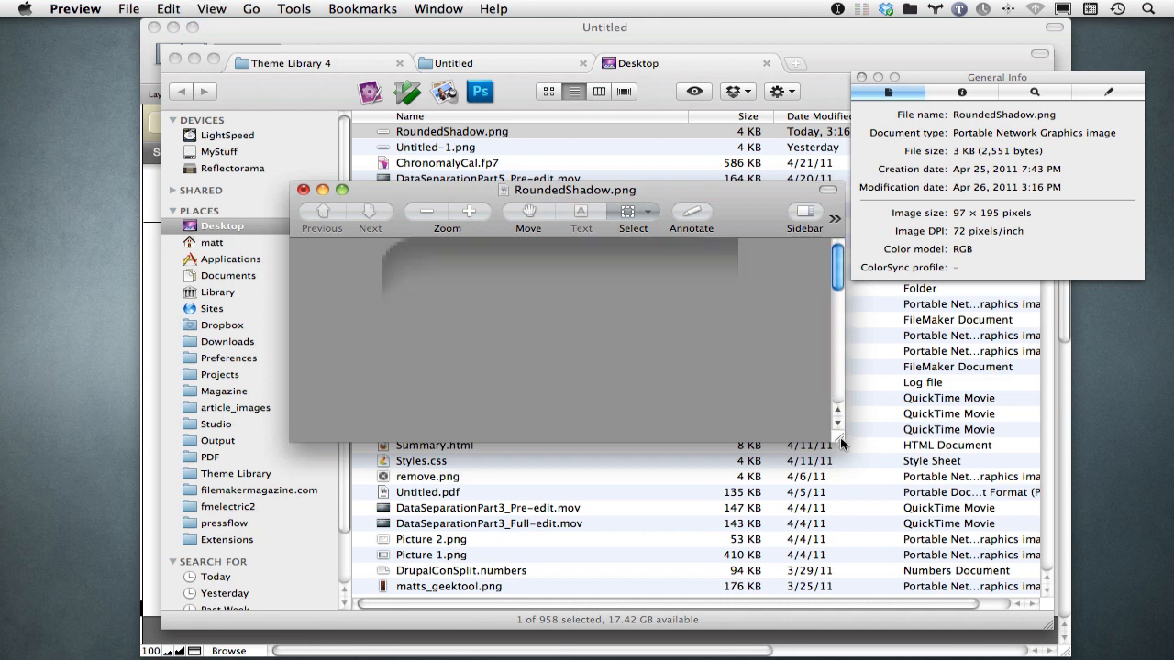
left_click_drag(841, 444, 872, 475)
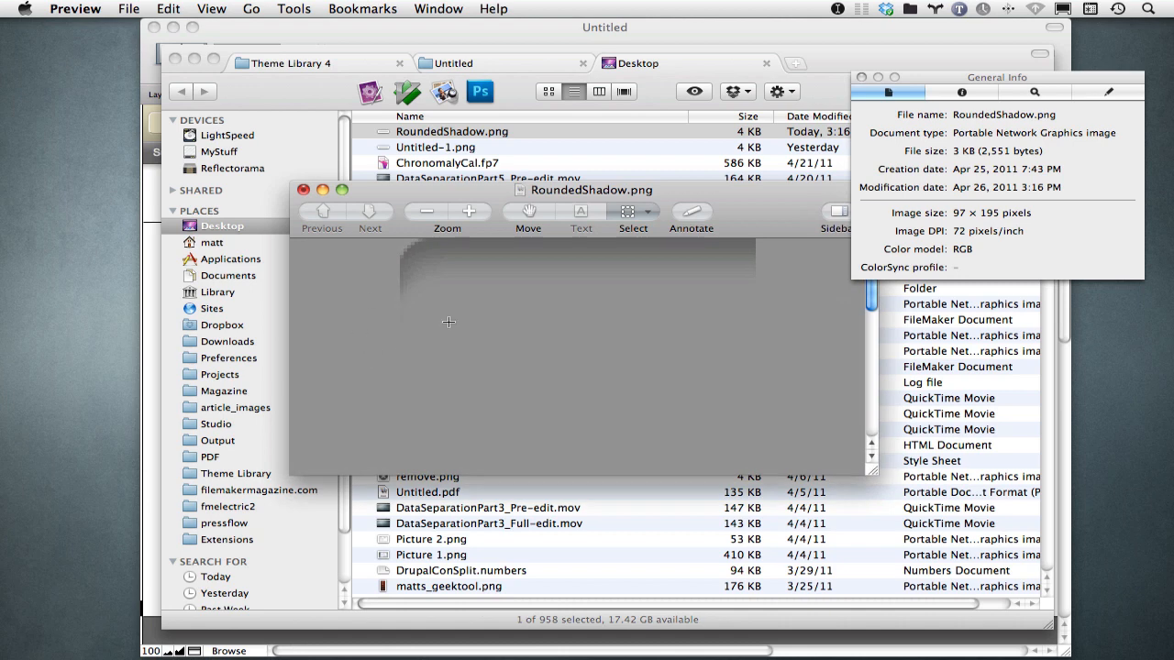
left_click_drag(445, 309, 399, 221)
left_click_drag(444, 264, 437, 264)
key("super+k")
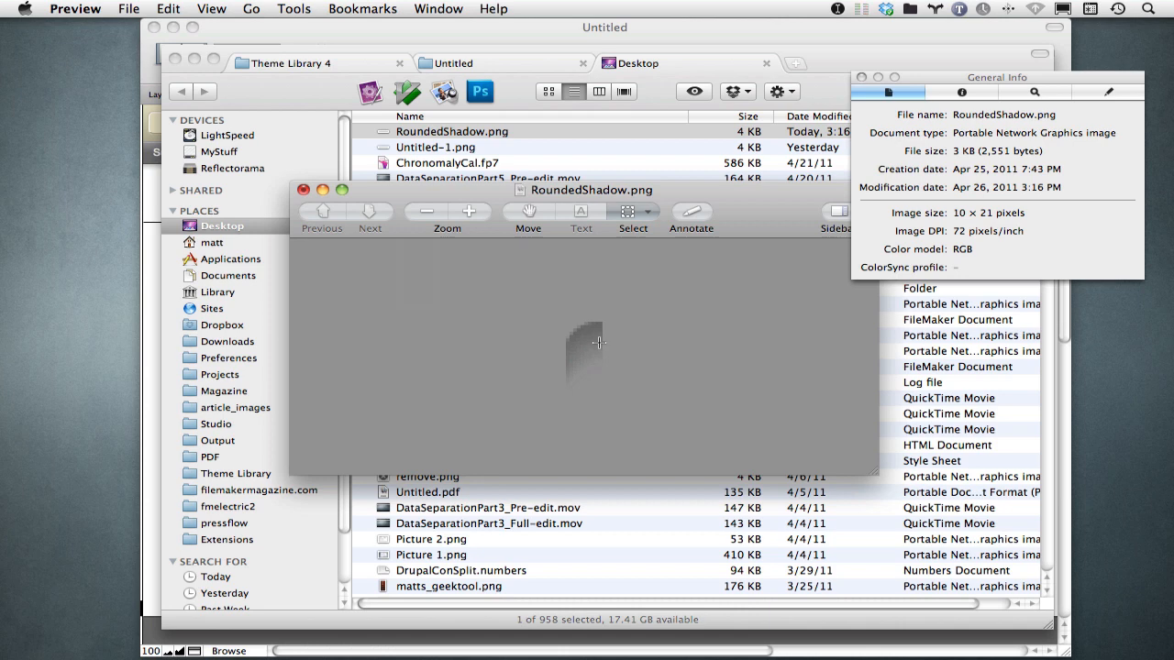
Step: Save the cropped corner on the Desktop as RoundedShadowLeft.png in PNG format with alpha and close it
key("super+shift+s")
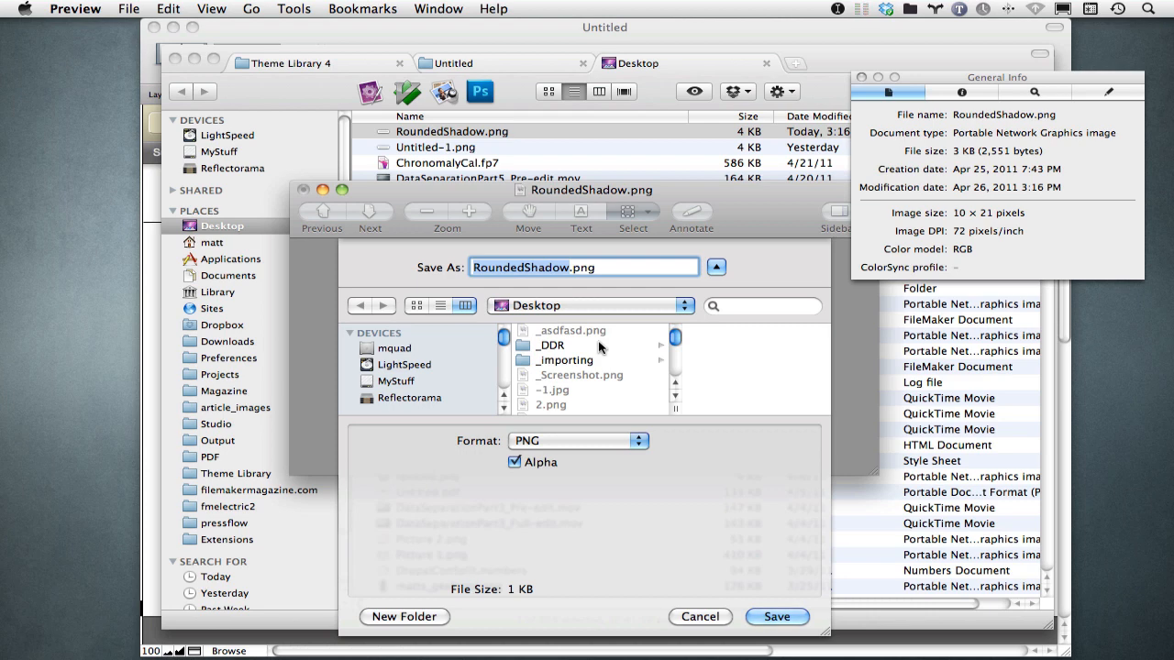
left_click(570, 267)
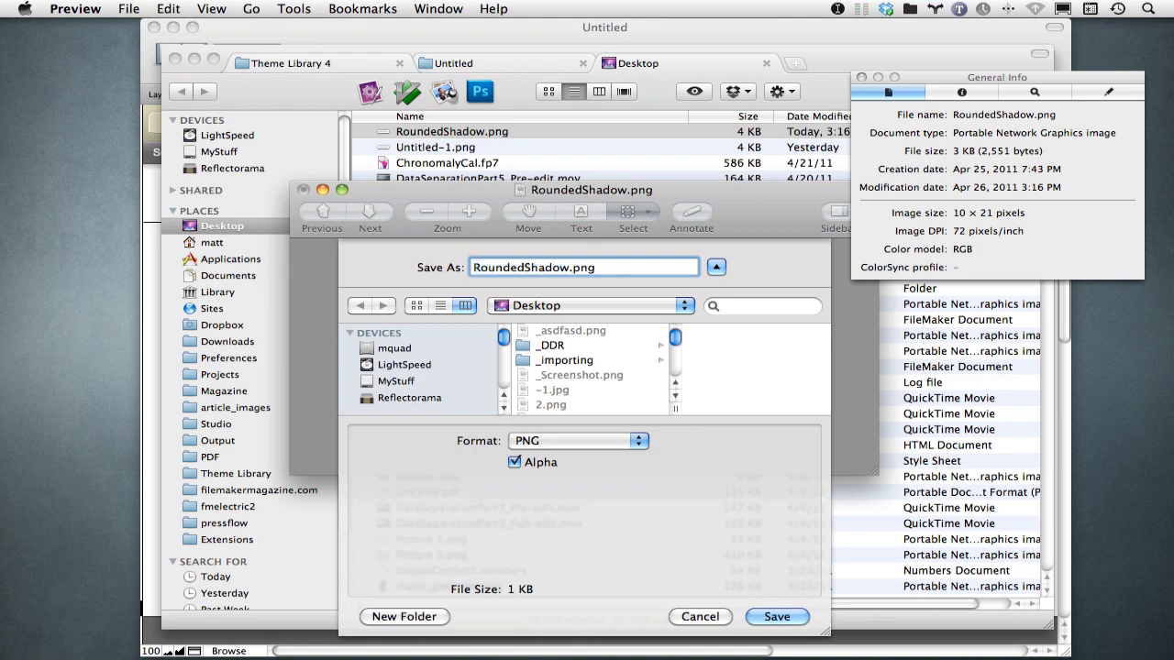
type("Left")
key("Return")
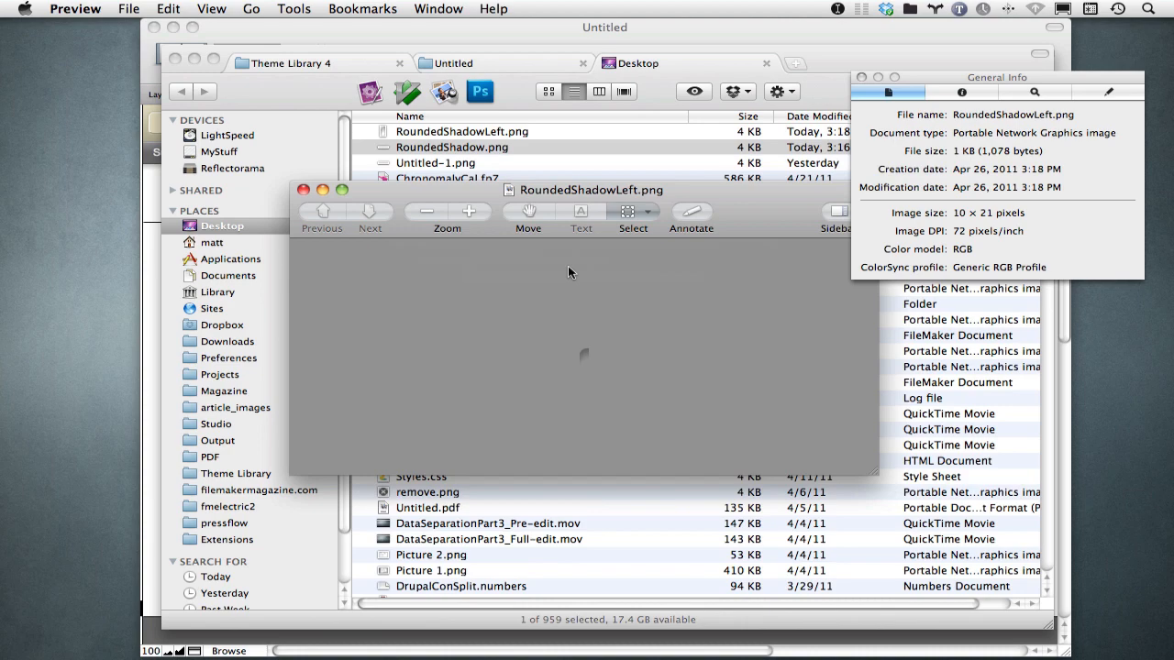
key("super+w")
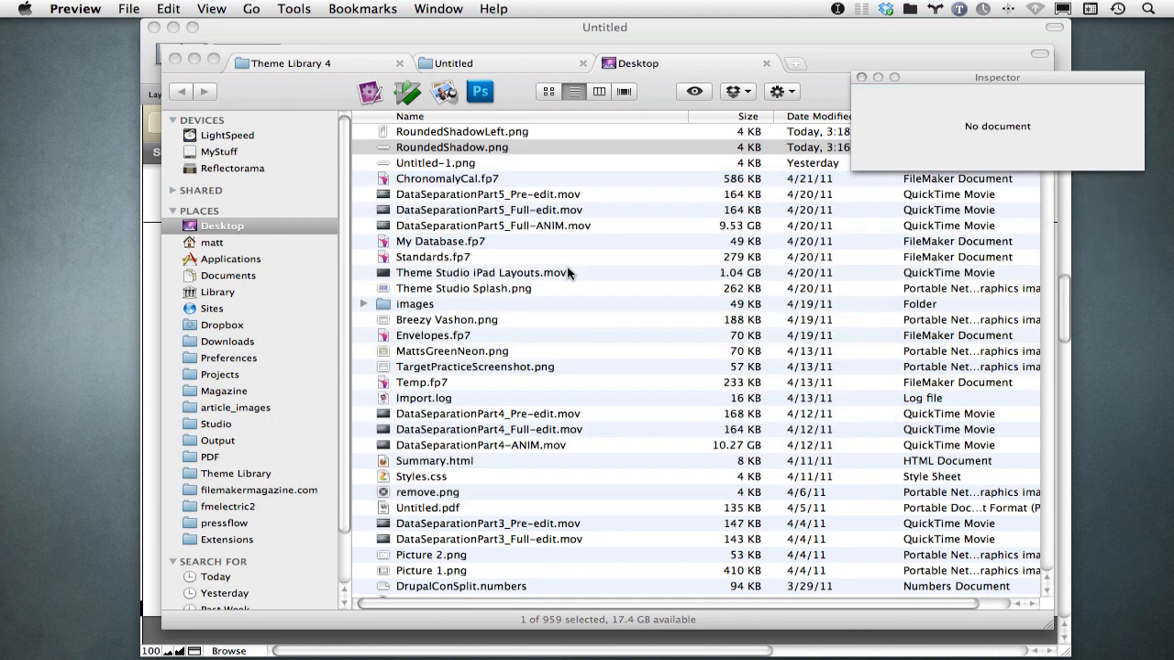
Step: Open the original RoundedShadow.png from the Desktop again and bring its right end into view
left_click(515, 148)
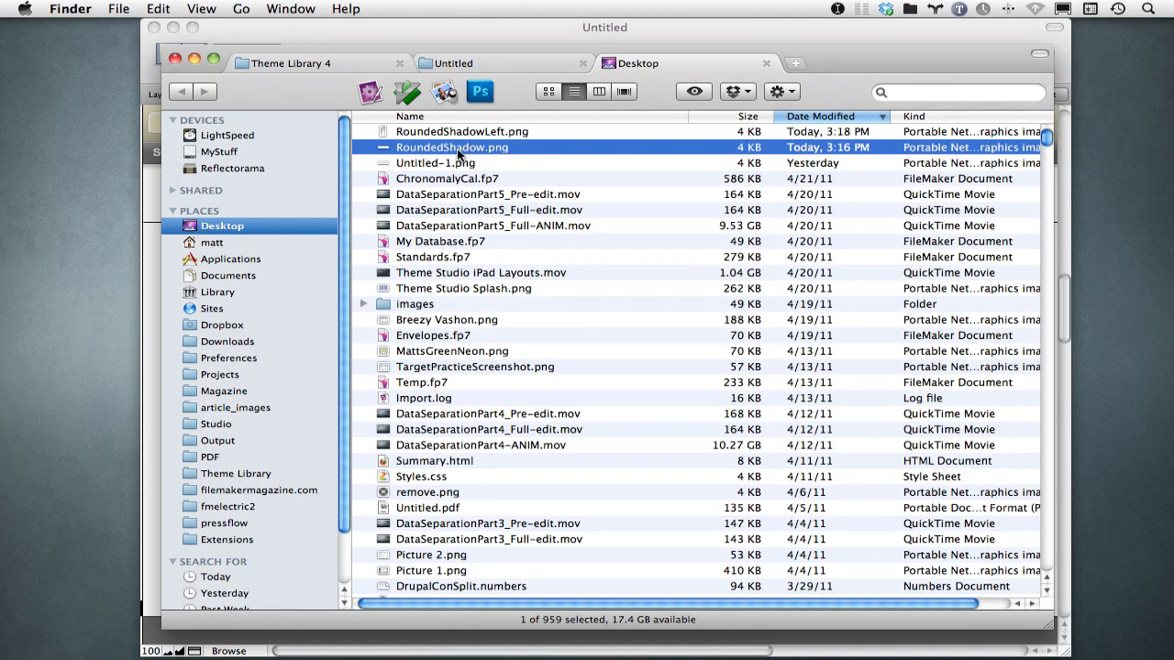
double_click(458, 147)
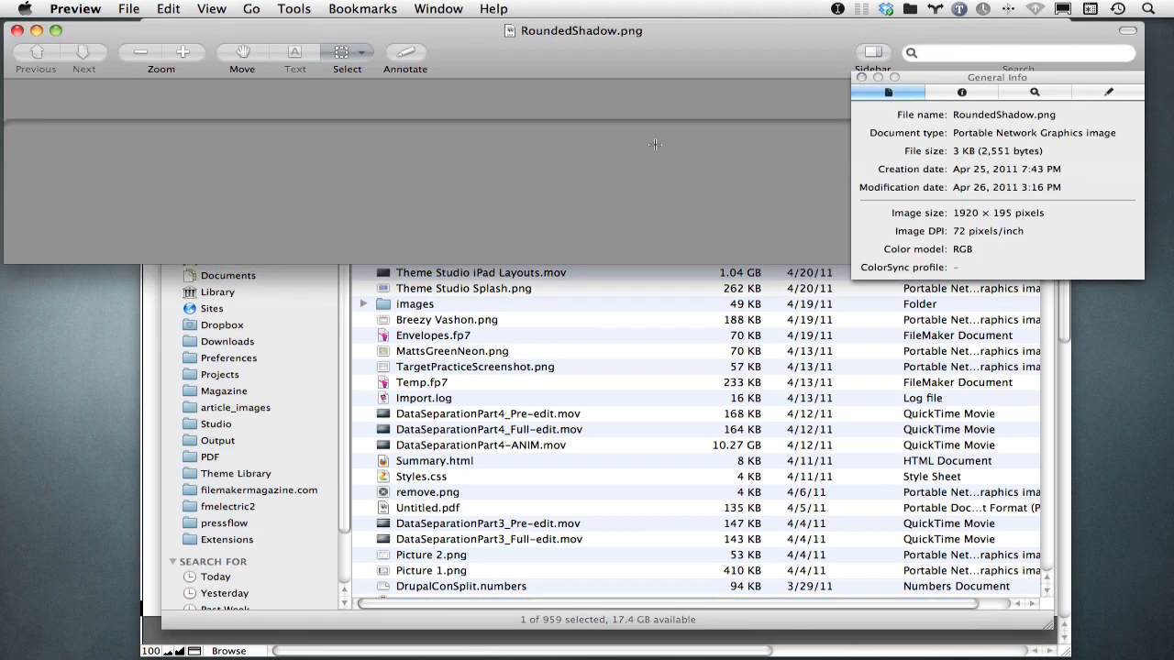
left_click_drag(773, 44, 447, 275)
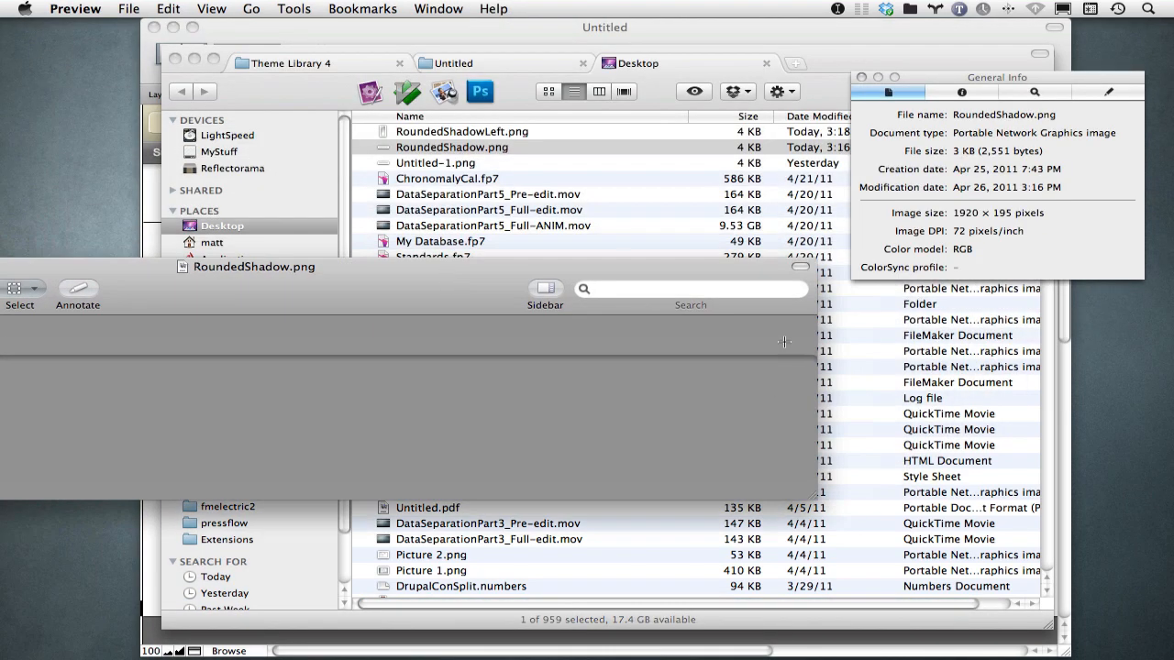
Step: Crop the image to its right end, about 56 px wide at full height, and move its window clear
left_click_drag(785, 342, 871, 475)
key("super+k")
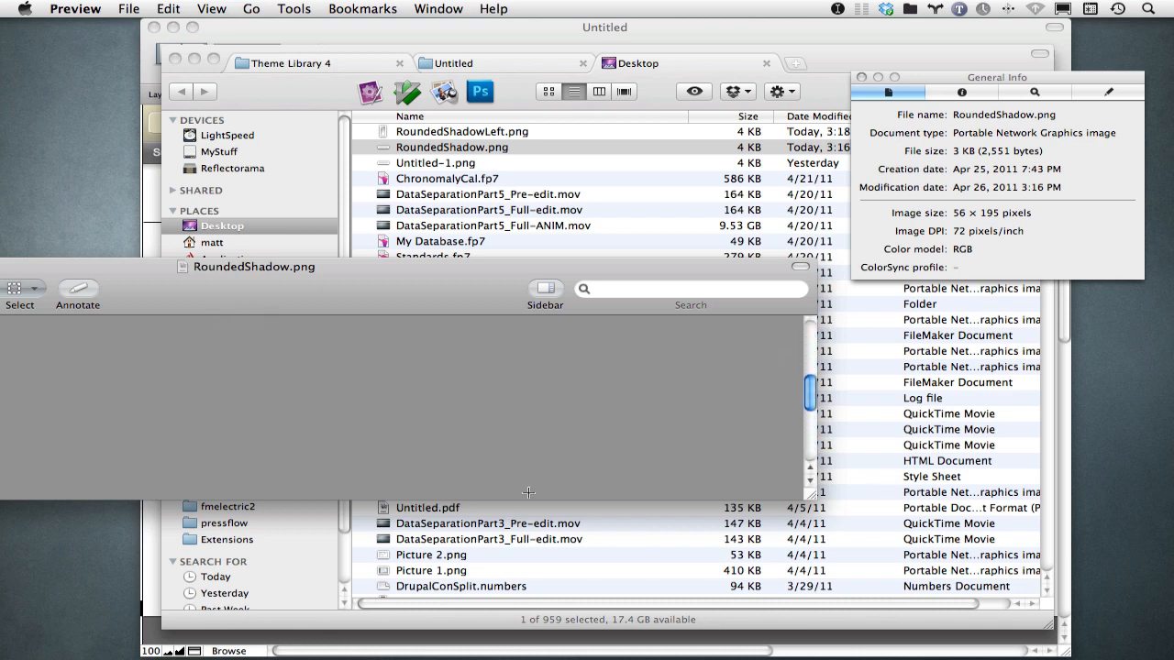
scroll(421, 383, "up", 3)
left_click_drag(427, 294, 570, 281)
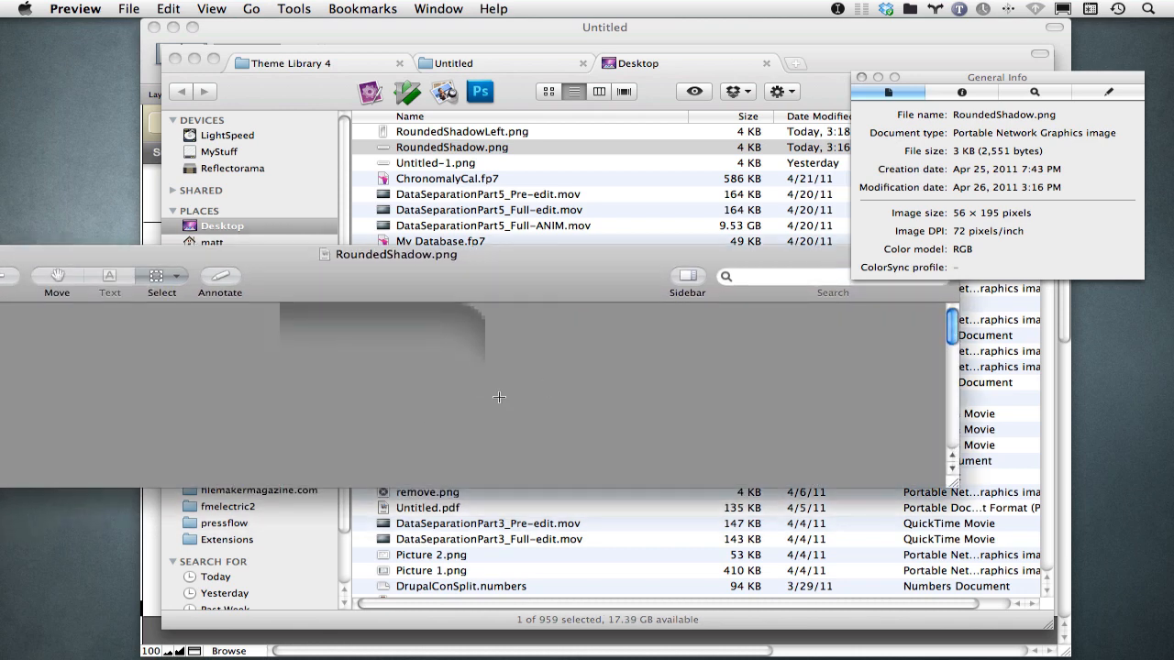
left_click_drag(498, 399, 458, 289)
key("super+k")
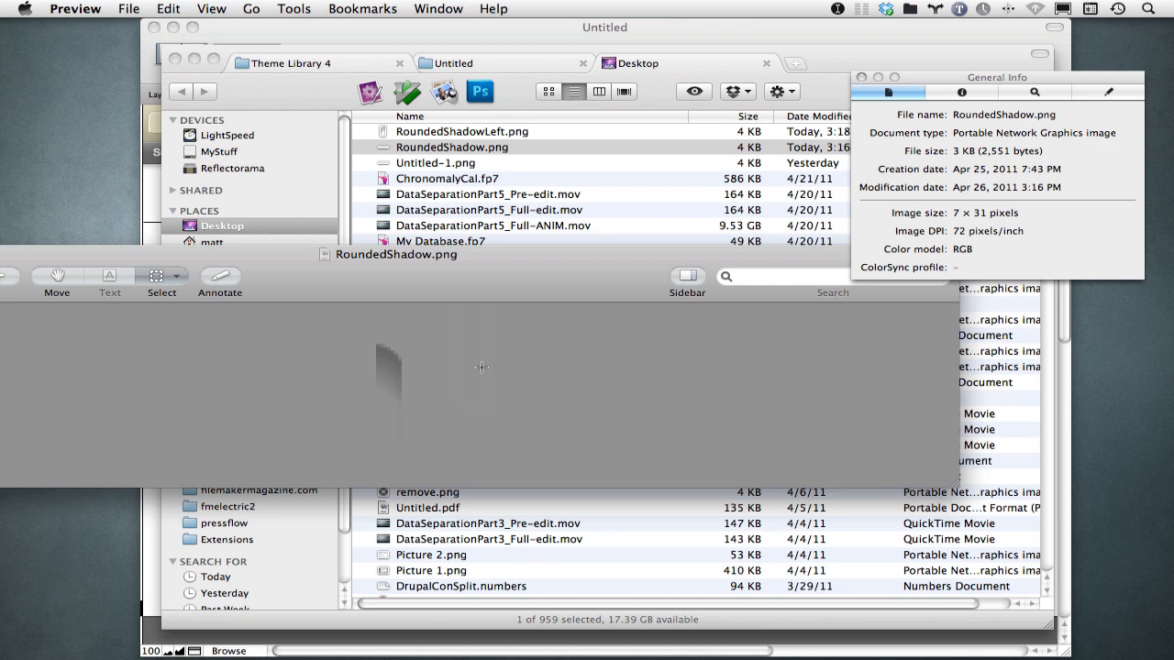
key("super+z")
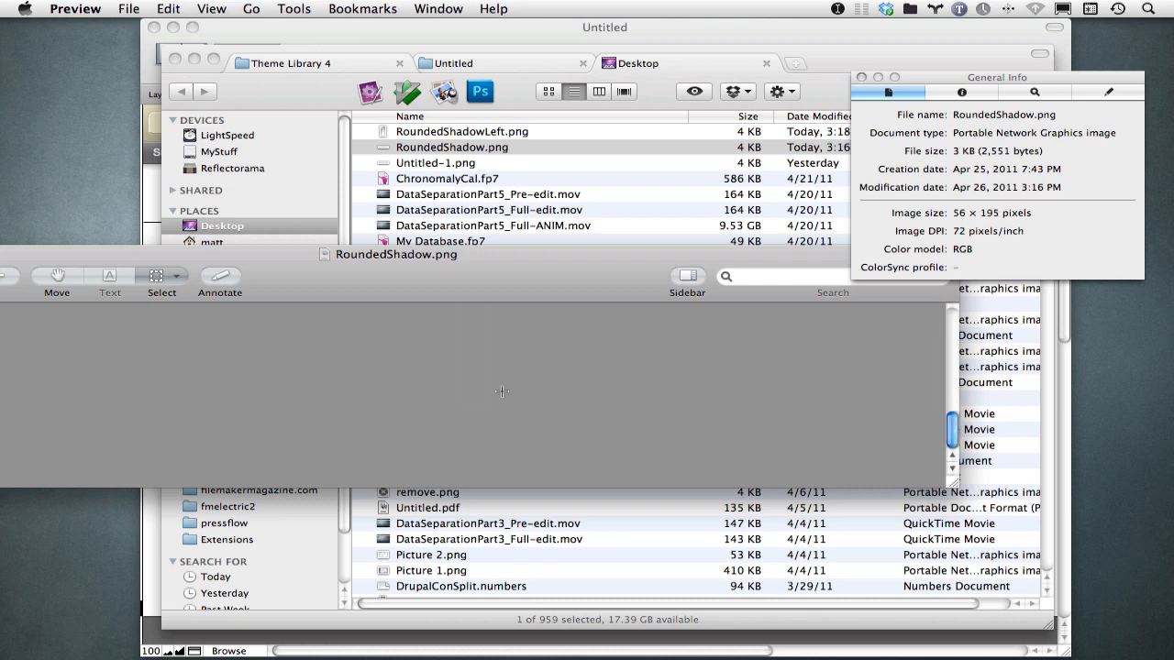
Step: Crop the image further to just the upper-right rounded corner, about 10 by 24 px
scroll(569, 401, "up", 10)
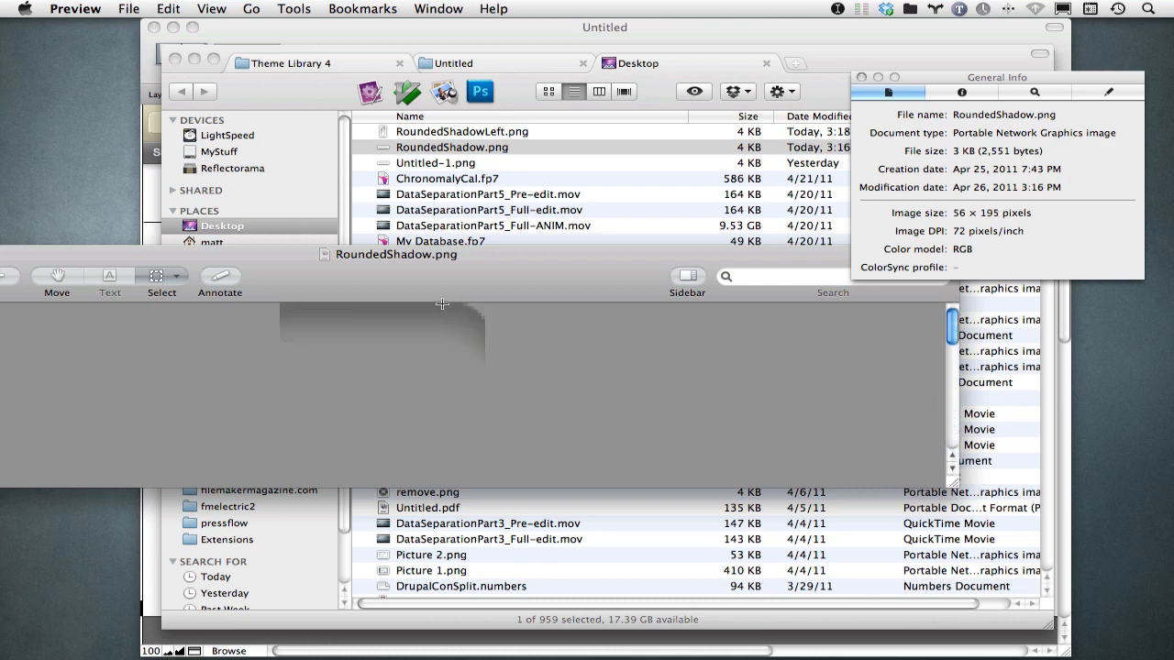
left_click_drag(480, 305, 444, 381)
key("super+k")
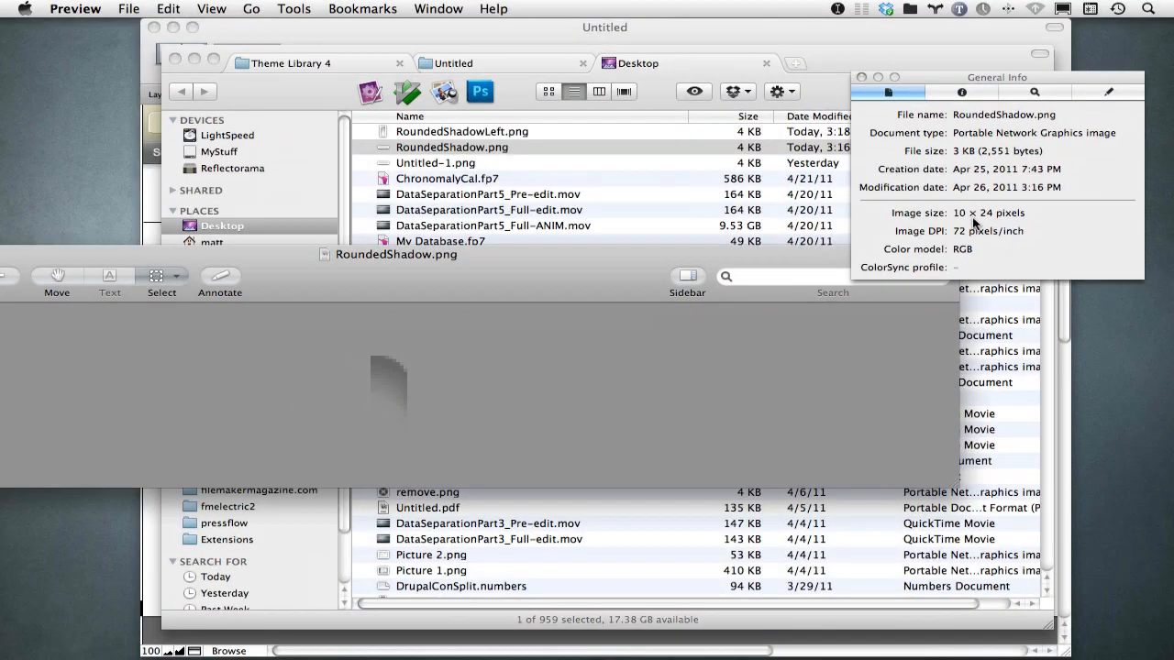
Step: Save the cropped corner on the Desktop as RoundedShadowRight.png in PNG format with alpha and close it
key("super+shift+s")
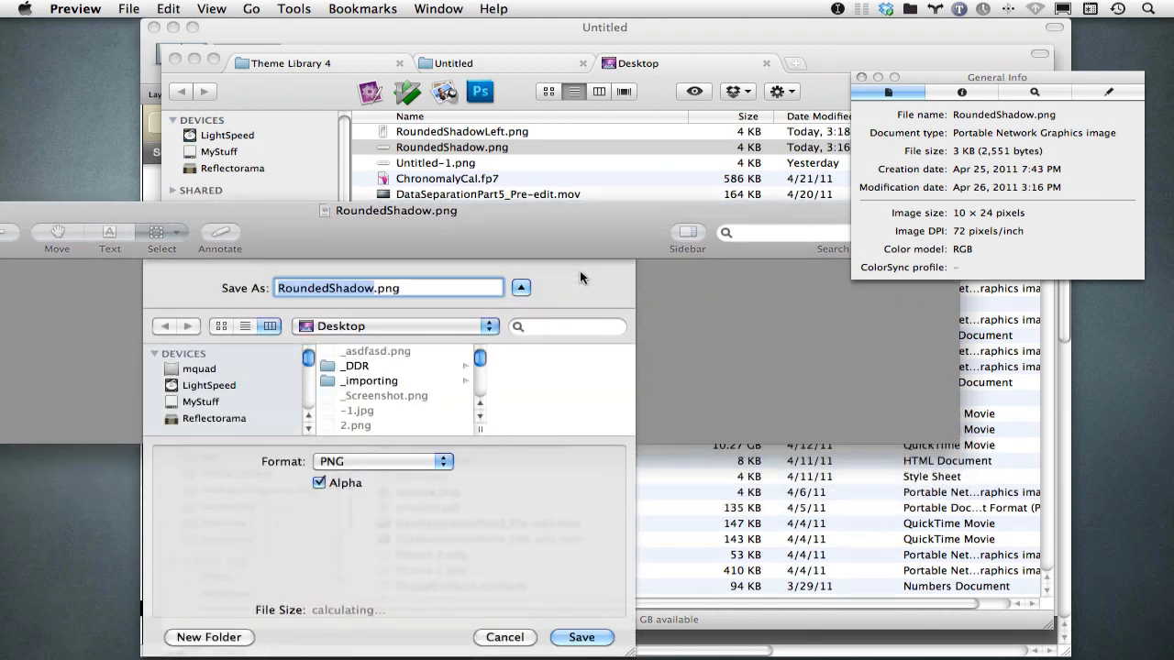
key("Right")
type("Right")
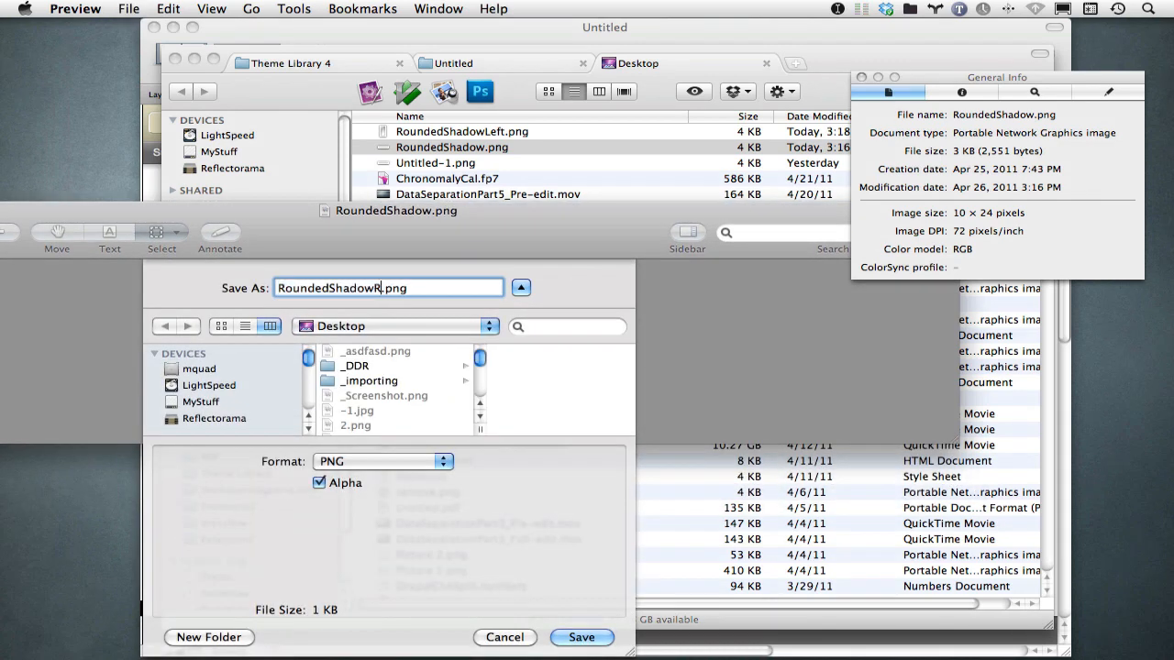
key("Return")
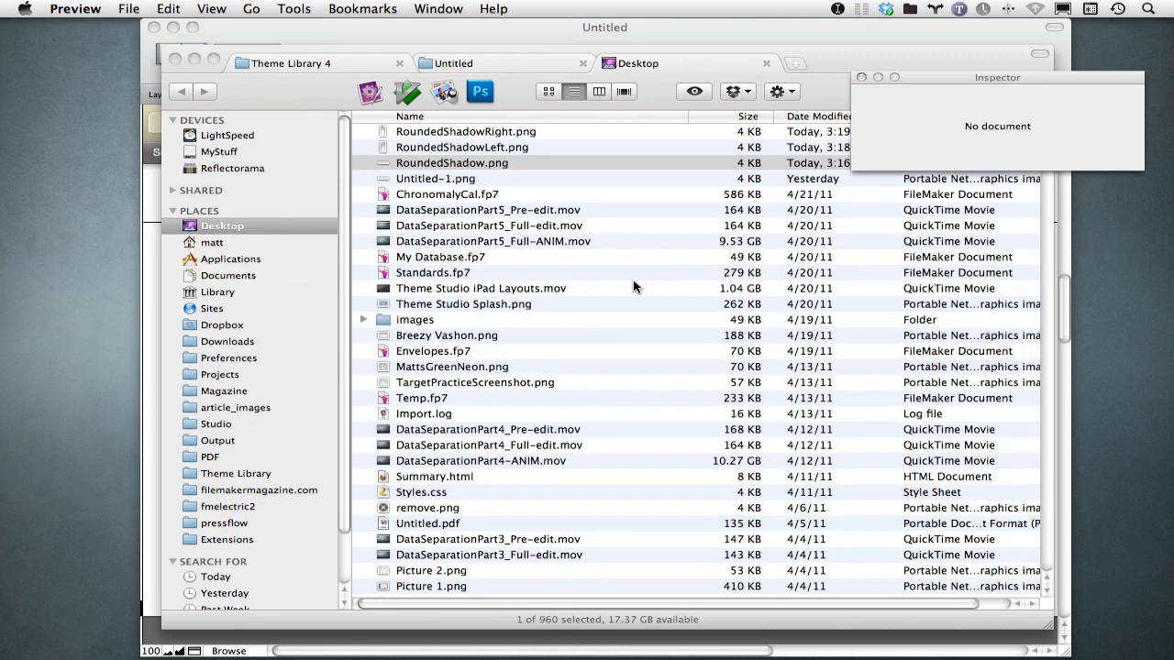
Step: Reopen the original RoundedShadow.png and crop it to a long middle strip without the rounded ends, about 1855 by 75 px
left_click(516, 165)
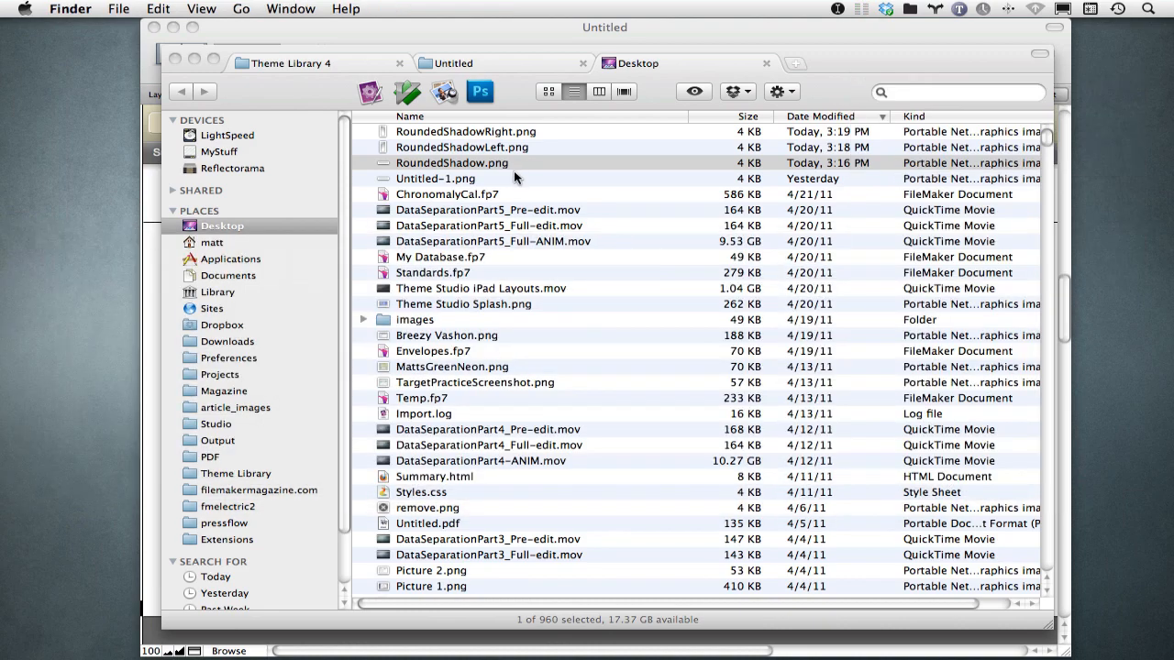
double_click(523, 162)
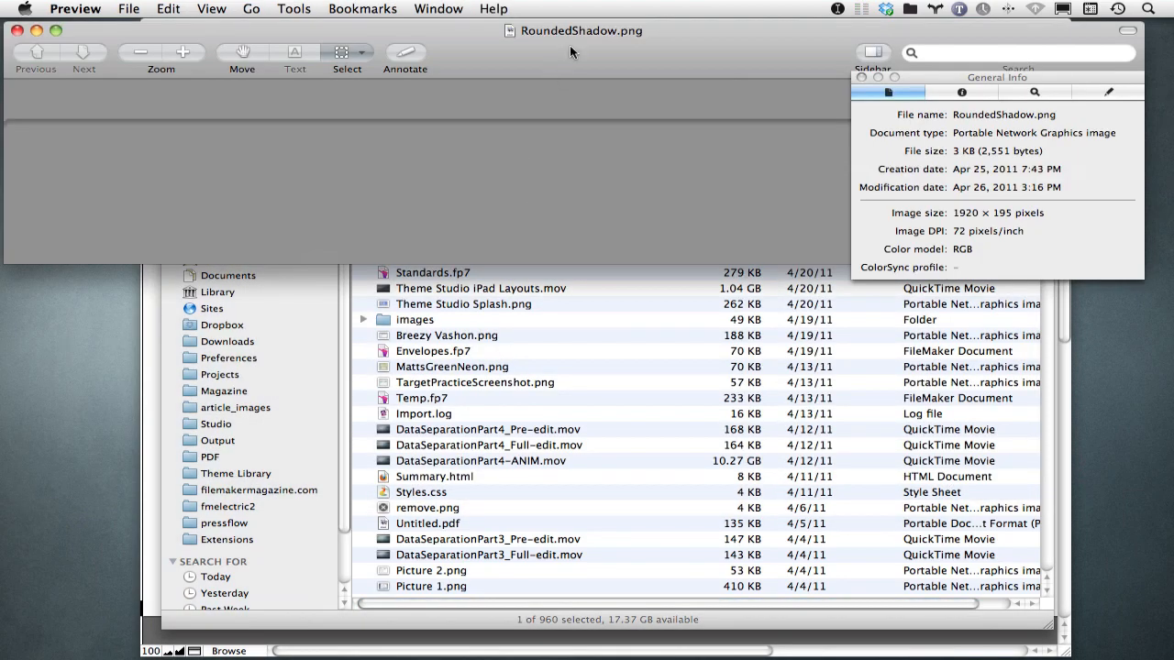
left_click_drag(569, 45, 647, 225)
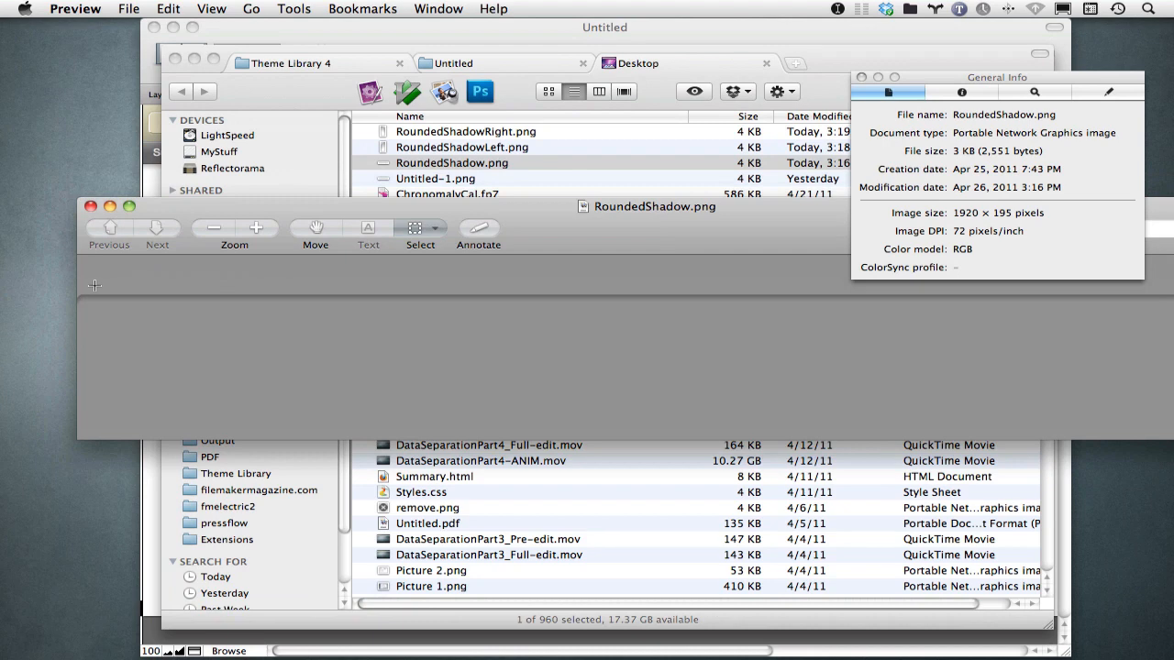
left_click_drag(93, 295, 1173, 334)
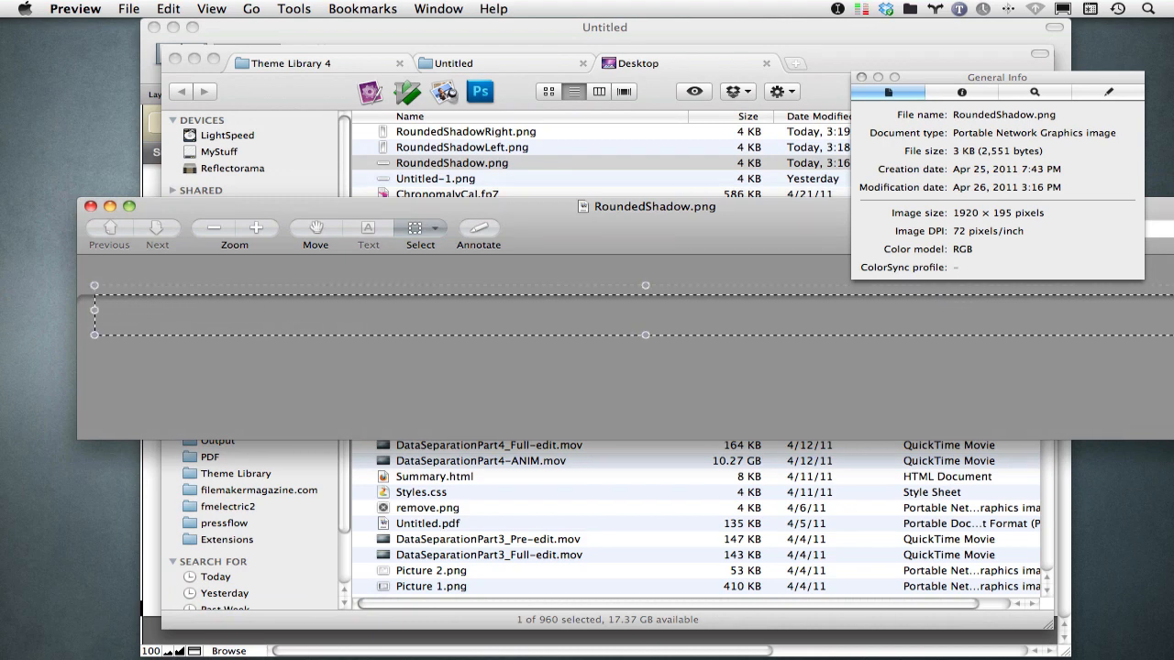
key("super+k")
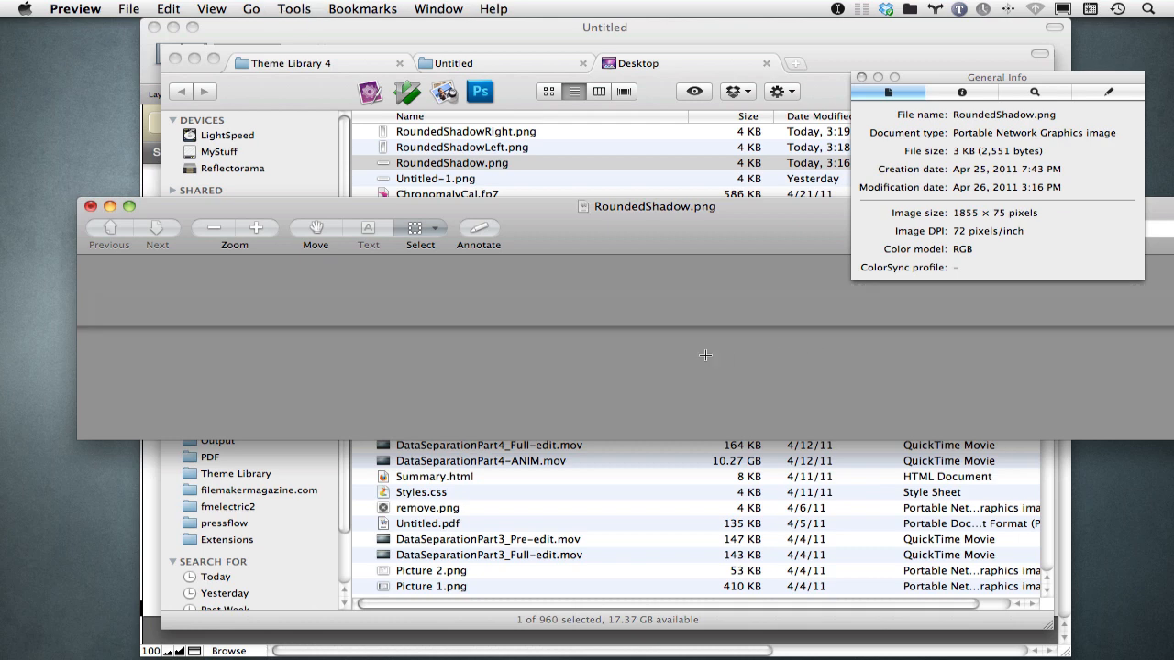
Step: Save the strip on the Desktop as RoundedShadowMiddle.png in PNG format with alpha, close it and quit Preview
key("super+shift+s")
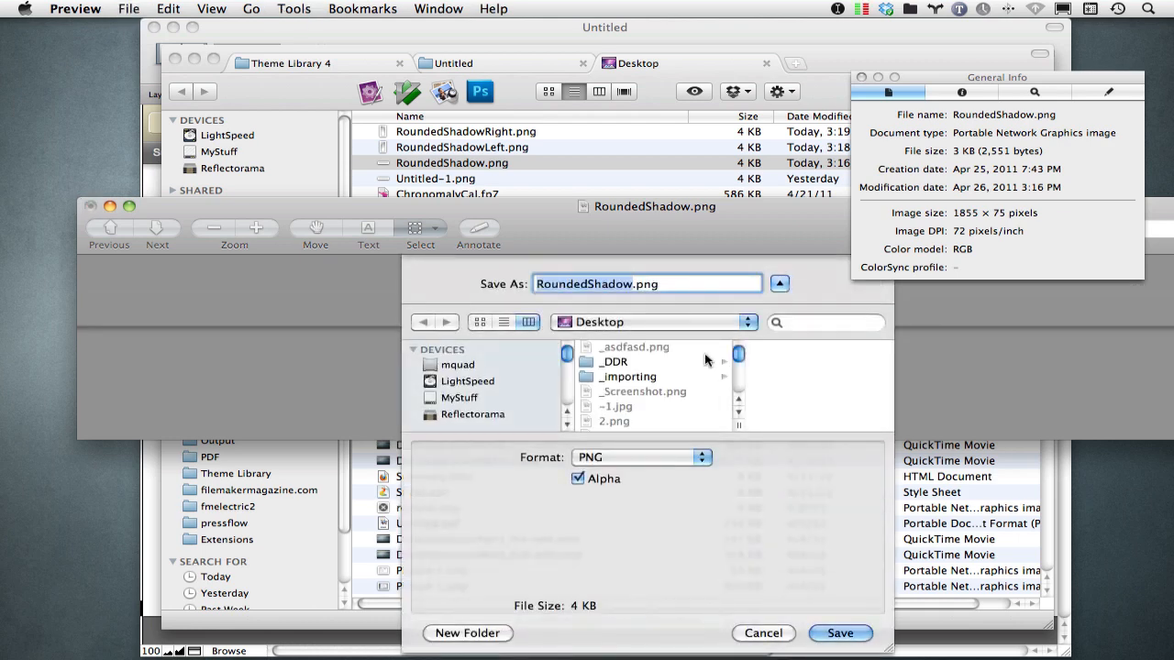
key("Right")
type("Midd")
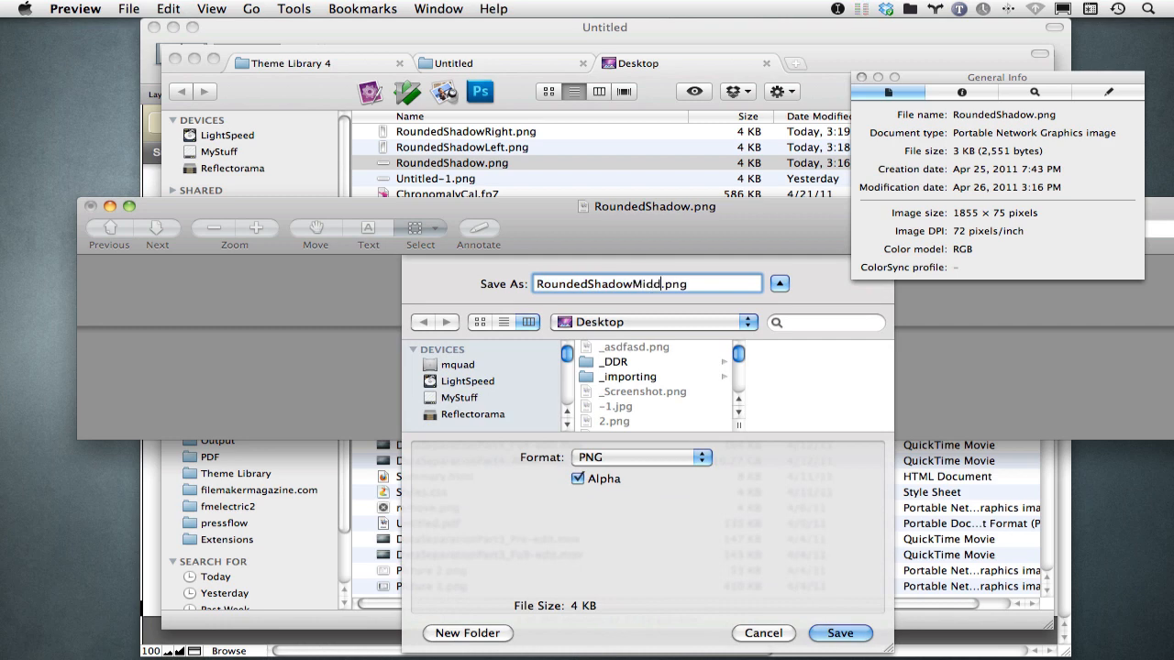
type("le")
key("Return")
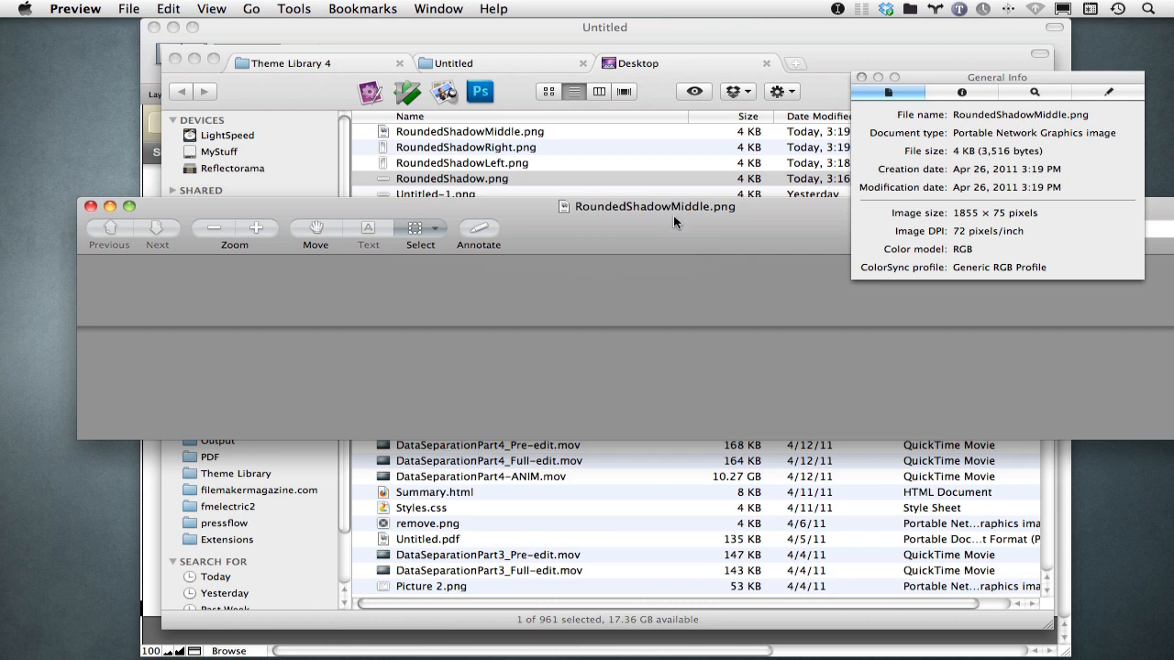
left_click_drag(673, 220, 637, 220)
key("super+w")
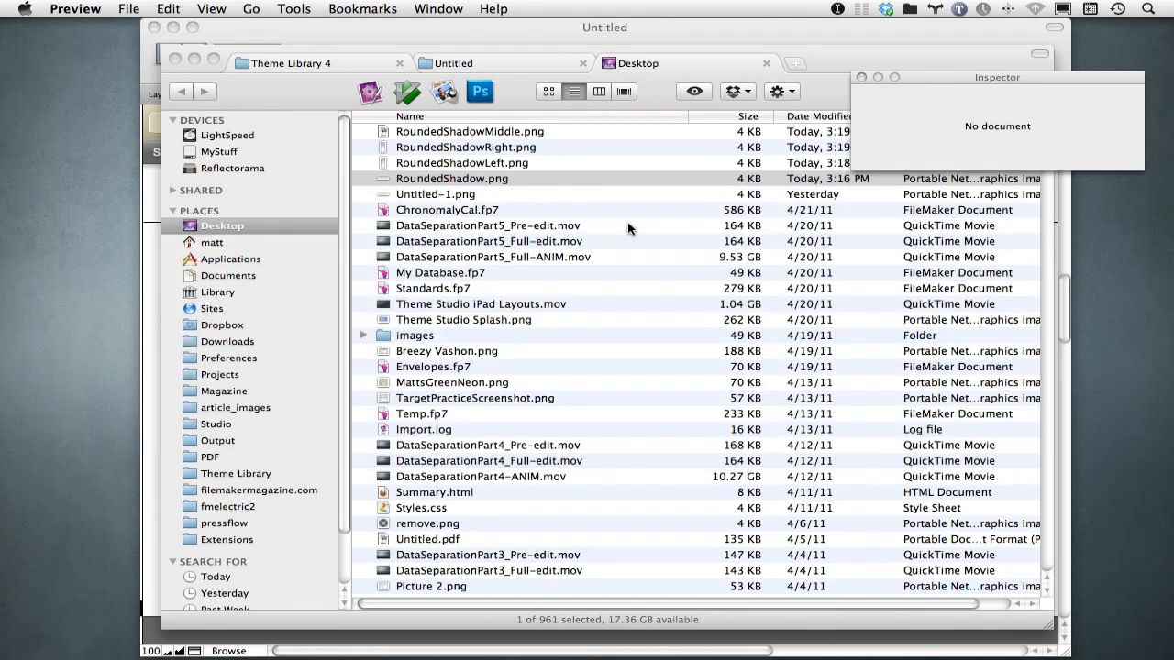
key("super+q")
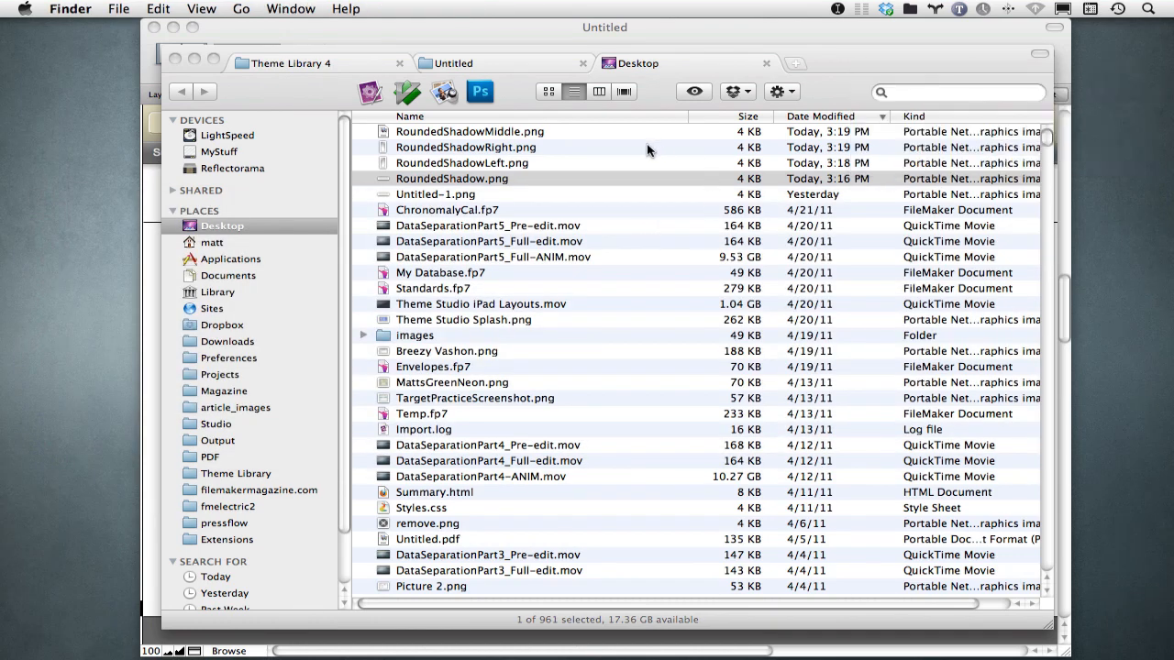
Step: Check the file info and dimensions of RoundedShadowMiddle.png, RoundedShadowRight.png and RoundedShadowLeft.png, and close the info windows
left_click(525, 130)
left_click(523, 147, "super")
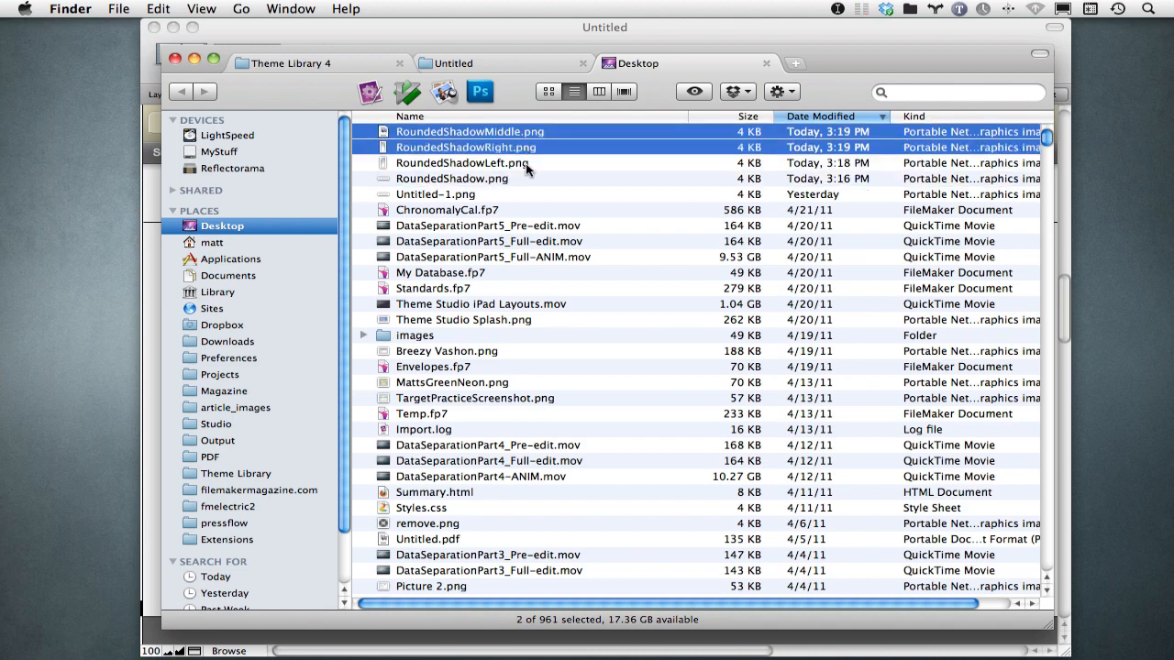
left_click(526, 162, "super")
key("super+i")
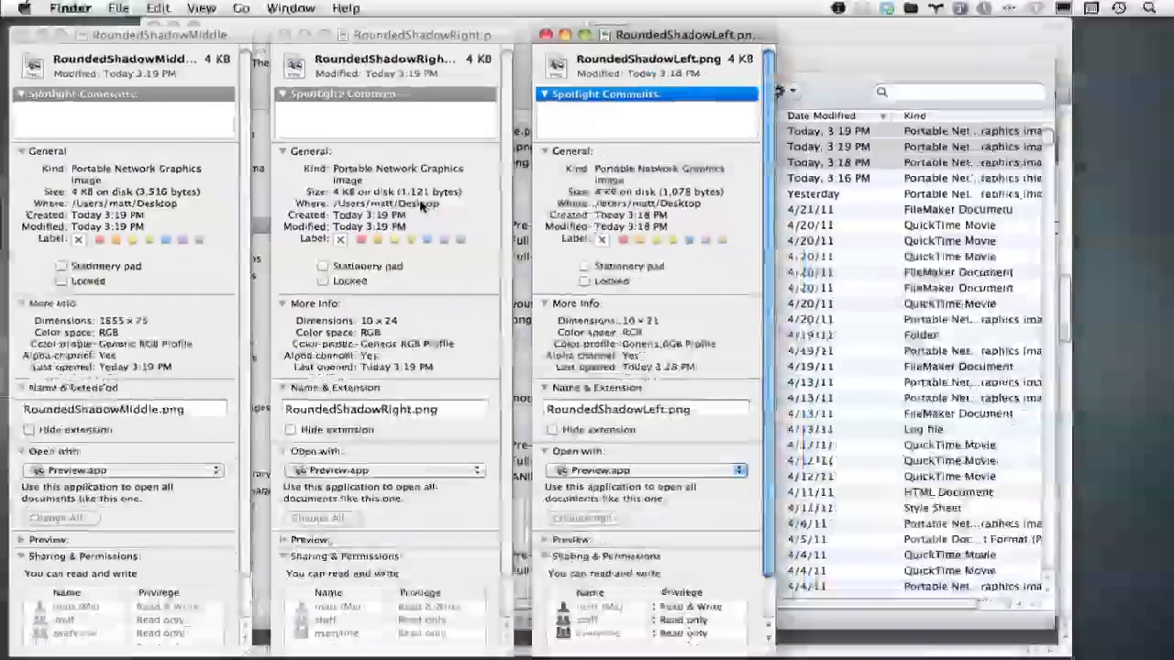
left_click(415, 64)
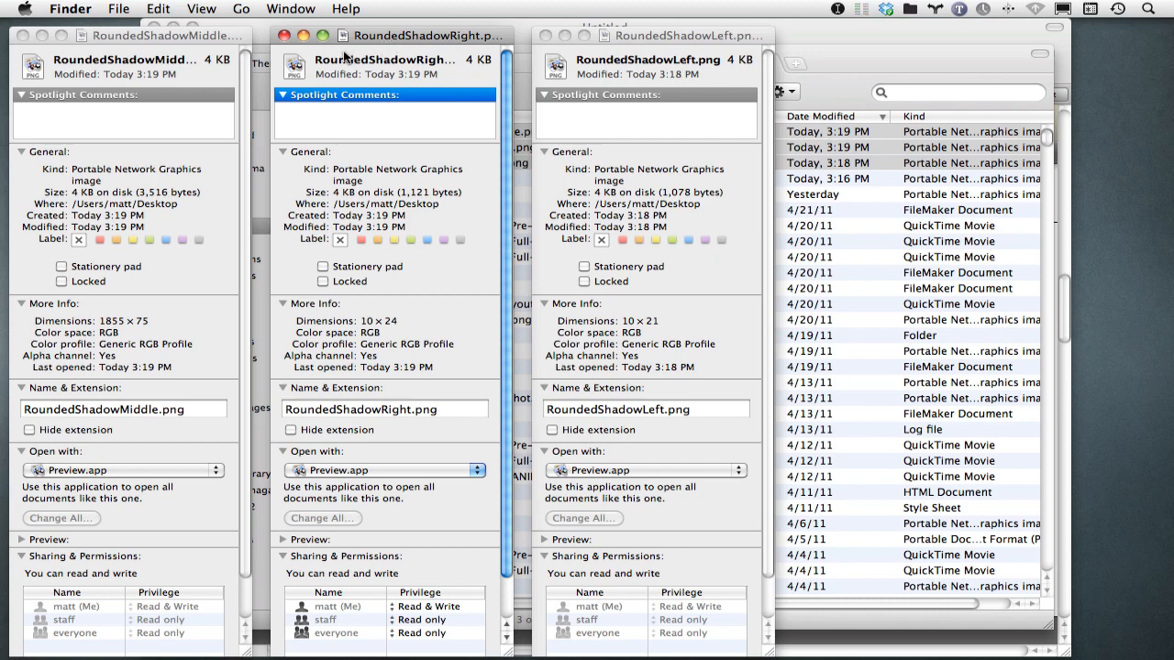
left_click(284, 35)
left_click(202, 41)
key("super+w")
left_click(680, 44)
key("super+w")
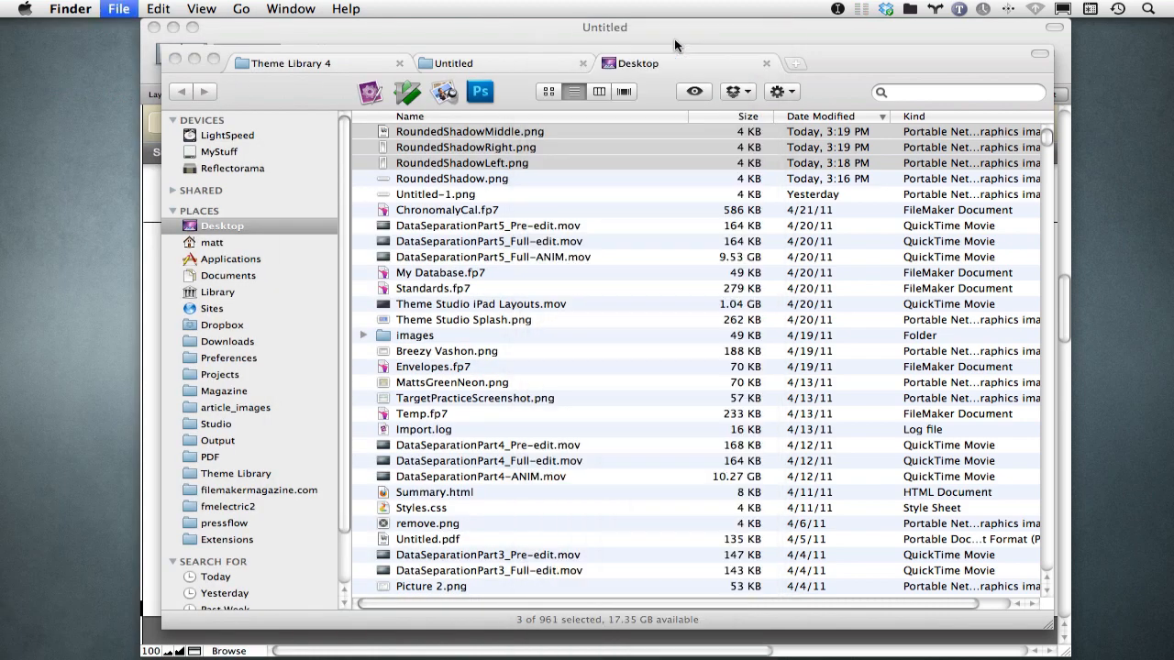
Step: Open RoundedShadowMiddle.png from the Desktop in Acorn and move its window clear of the tool palette
left_click(586, 163)
left_click(554, 131)
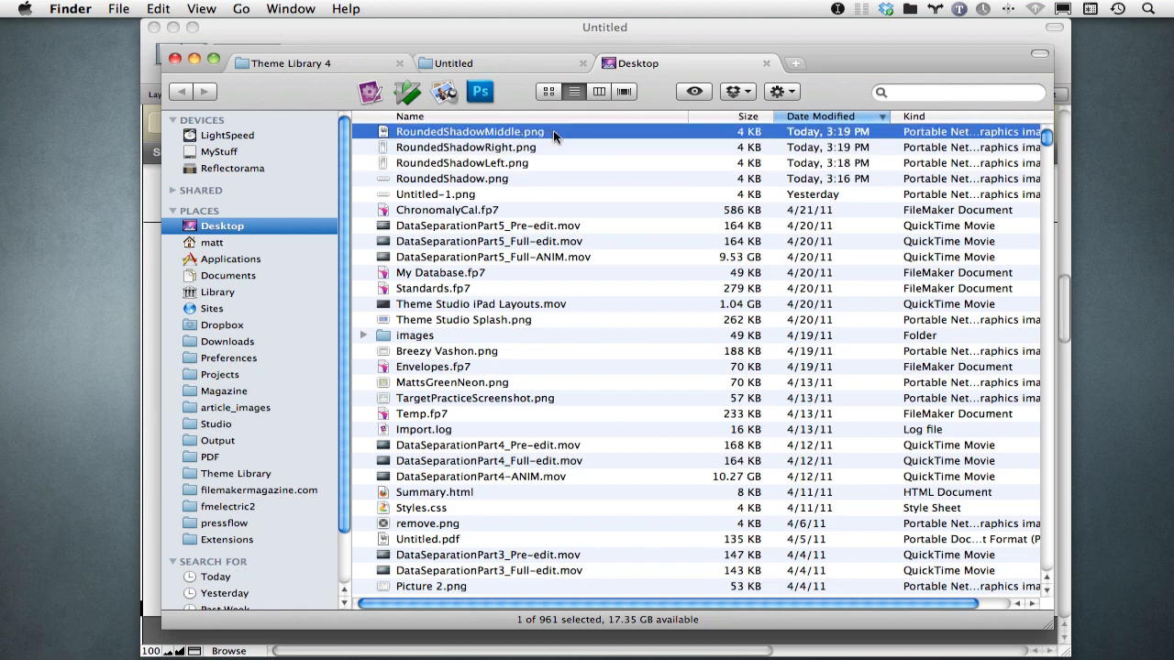
right_click(523, 131)
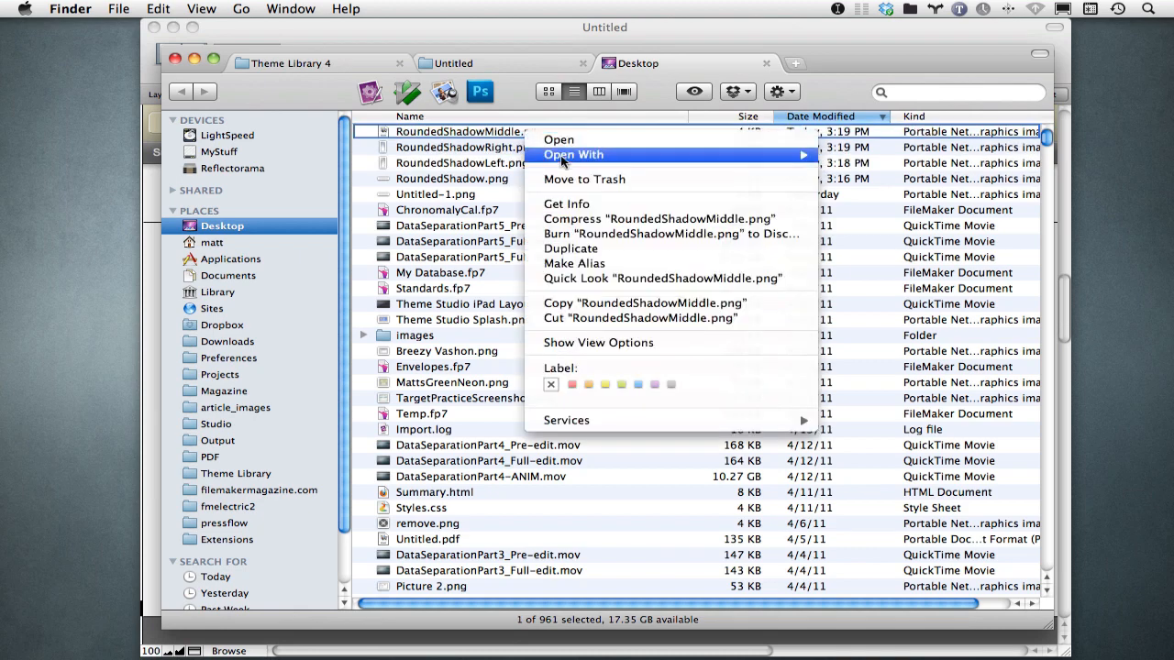
mouse_move(560, 155)
left_click(362, 72)
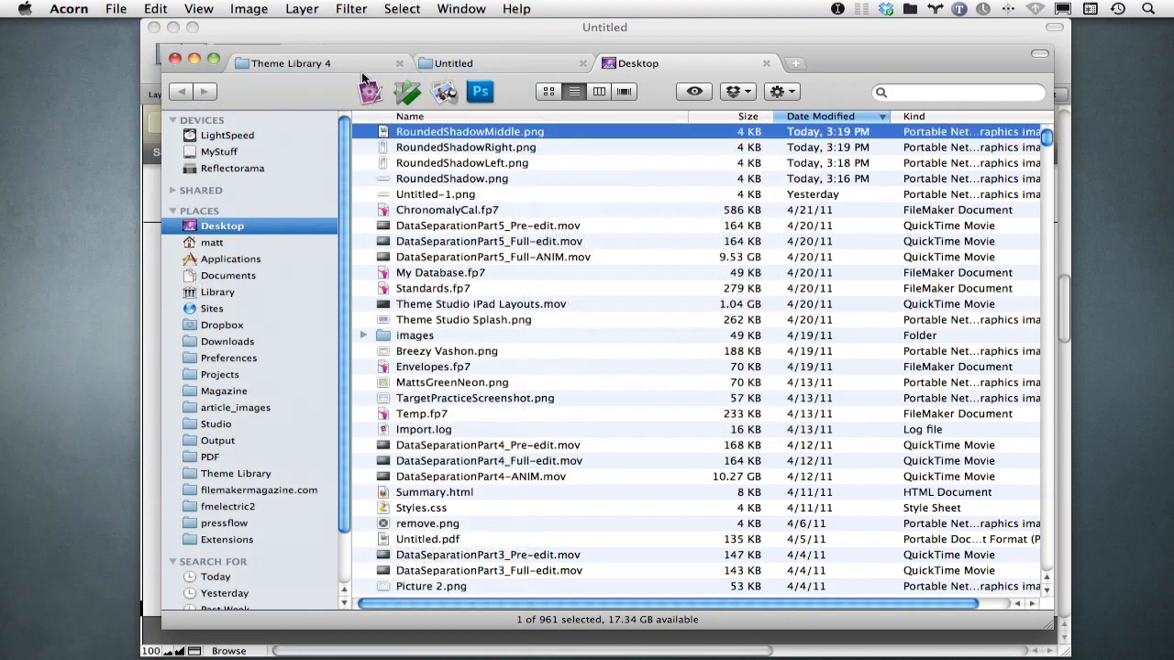
left_click_drag(649, 113, 554, 86)
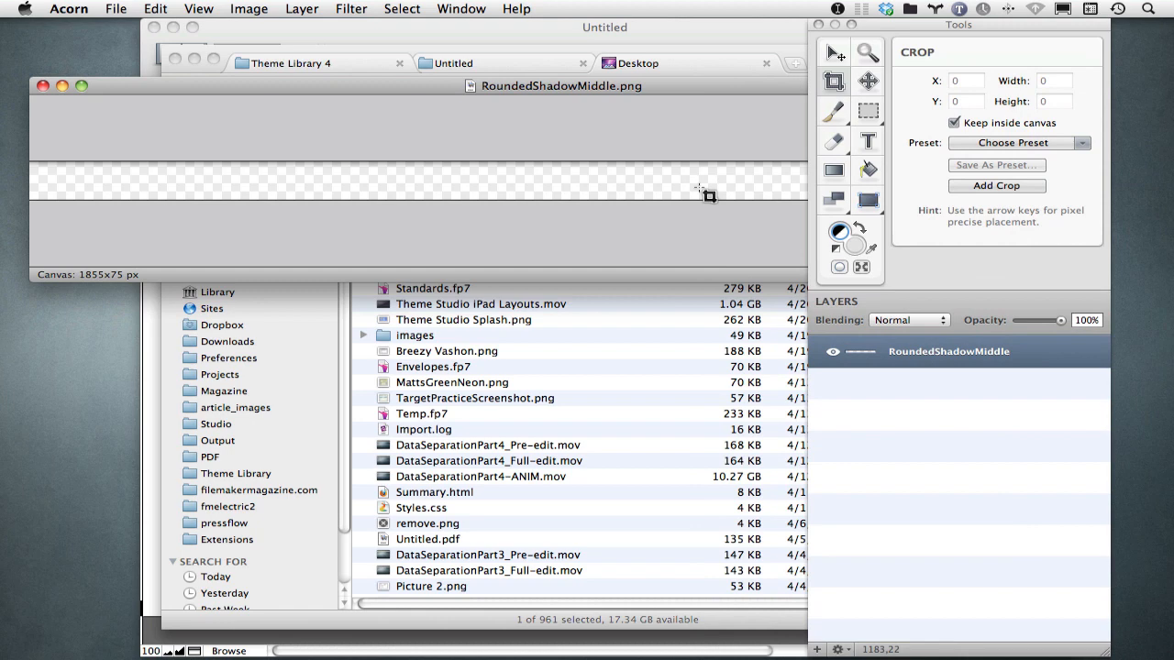
Step: Crop the middle strip to 1855 by 14 px starting at X 0, Y 61, save it and close it
left_click(699, 188)
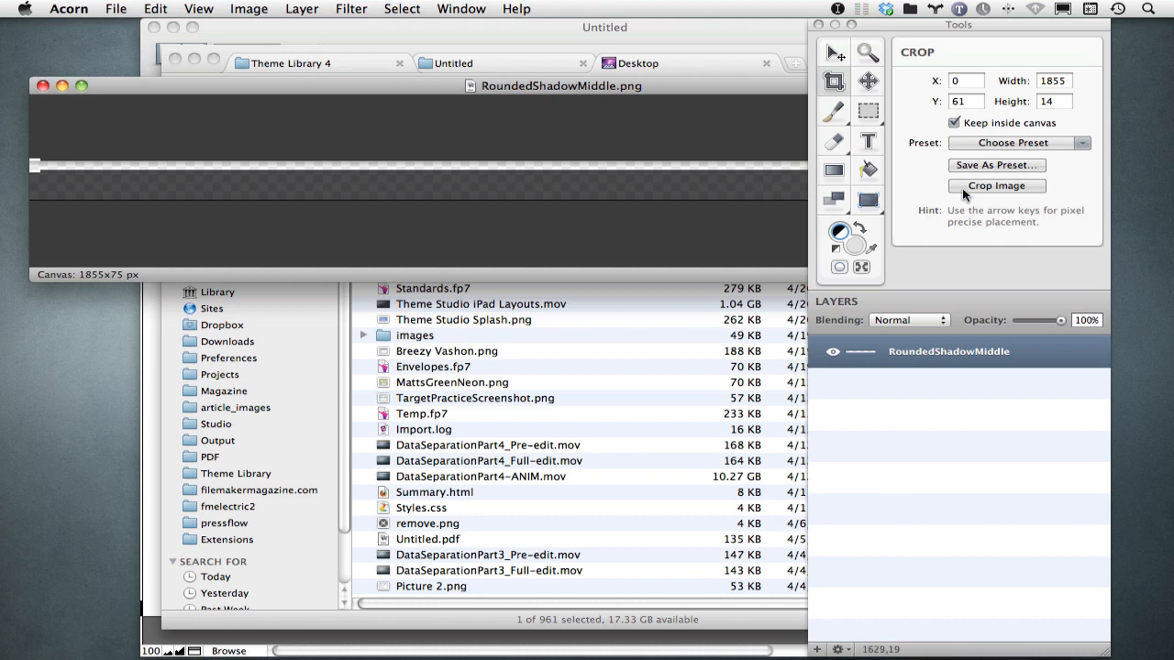
left_click(992, 186)
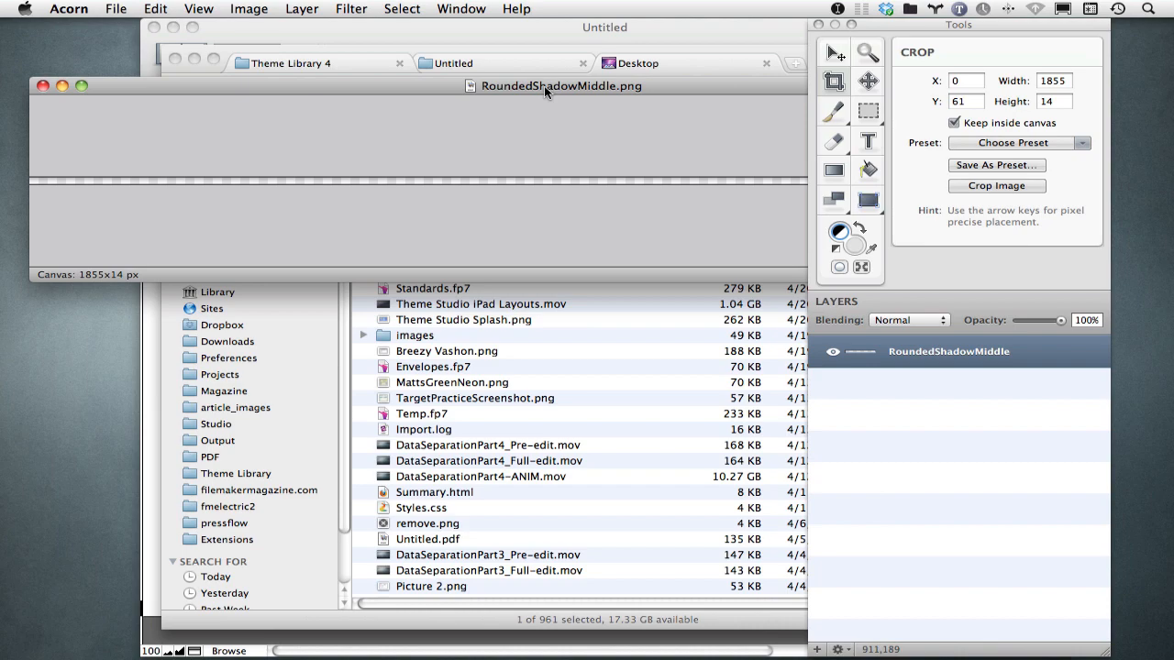
key("super+w")
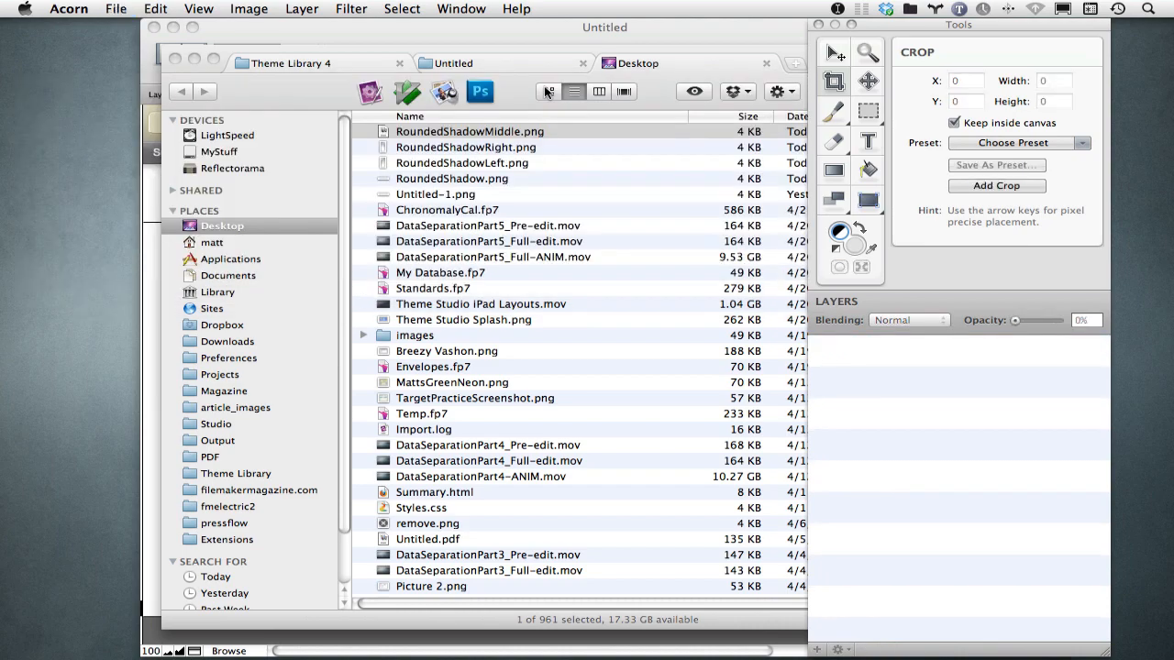
Step: Open RoundedShadowRight.png in Acorn to check its canvas, close it without editing and quit Acorn
left_click(529, 158)
left_click(520, 146)
right_click(520, 146)
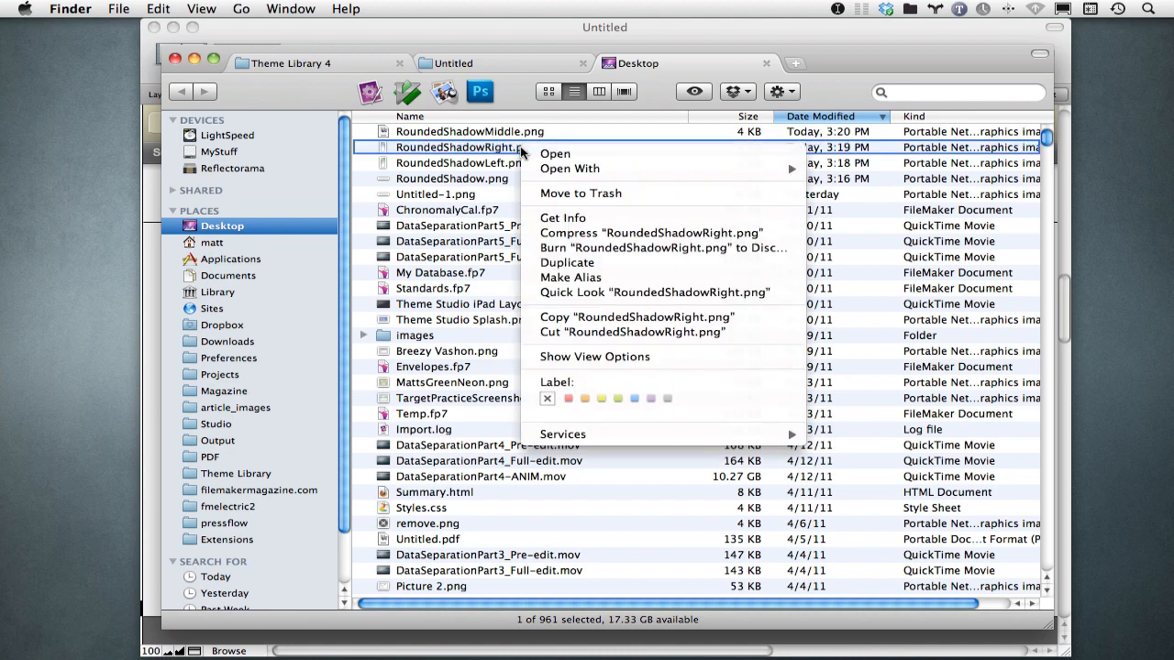
mouse_move(662, 169)
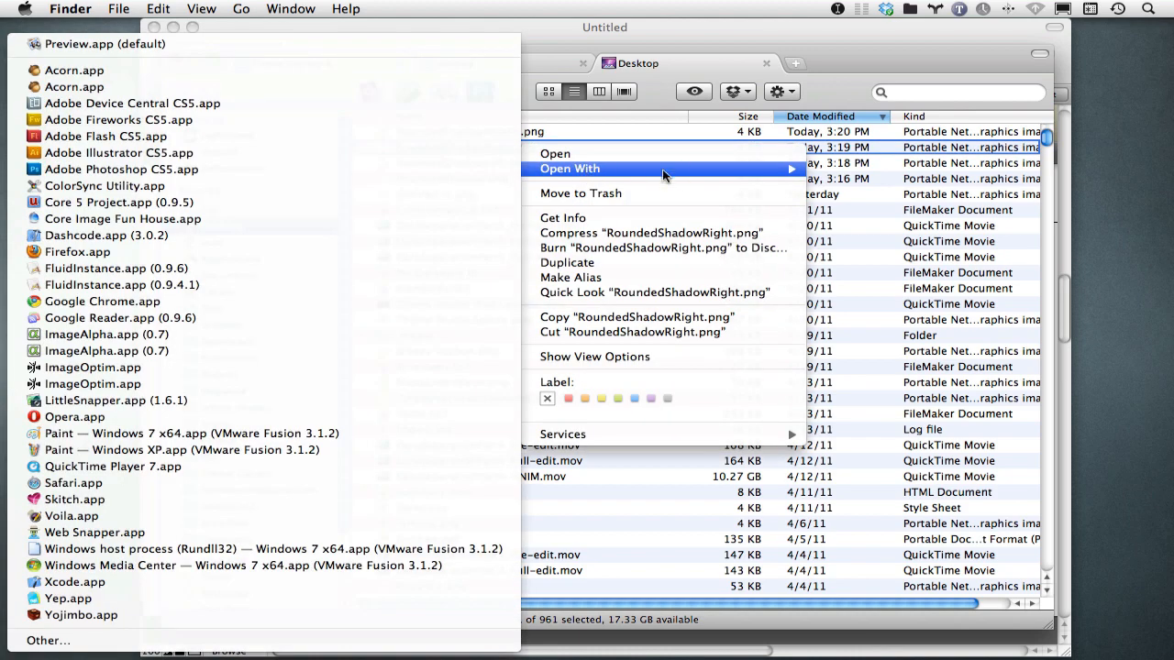
left_click(234, 78)
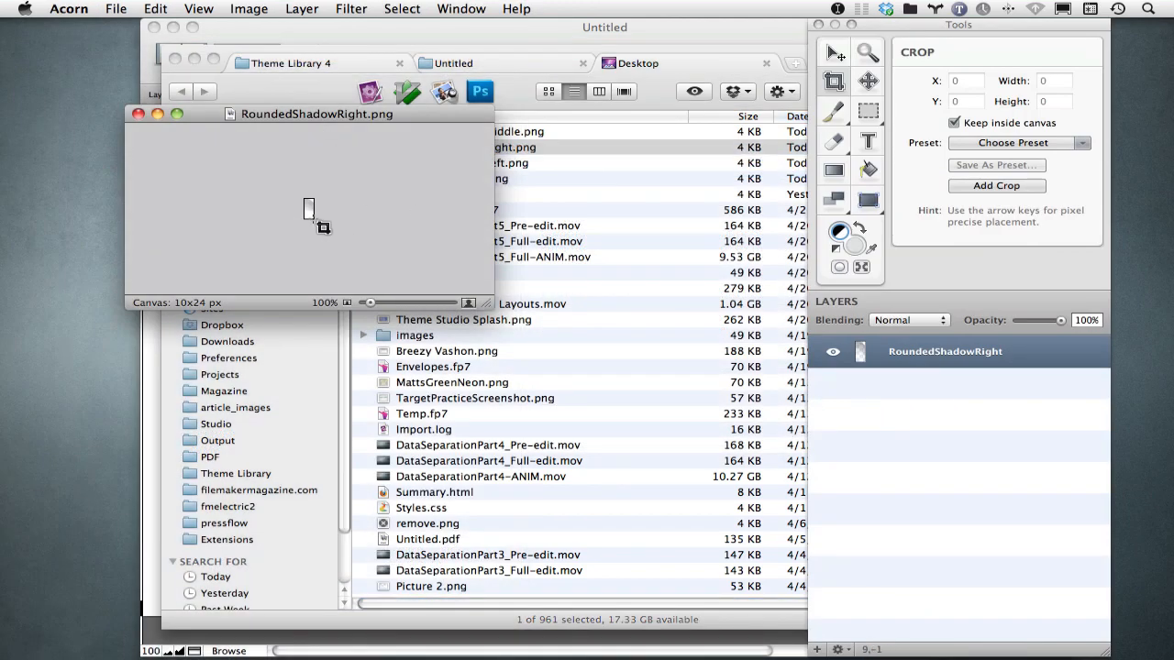
key("super+w")
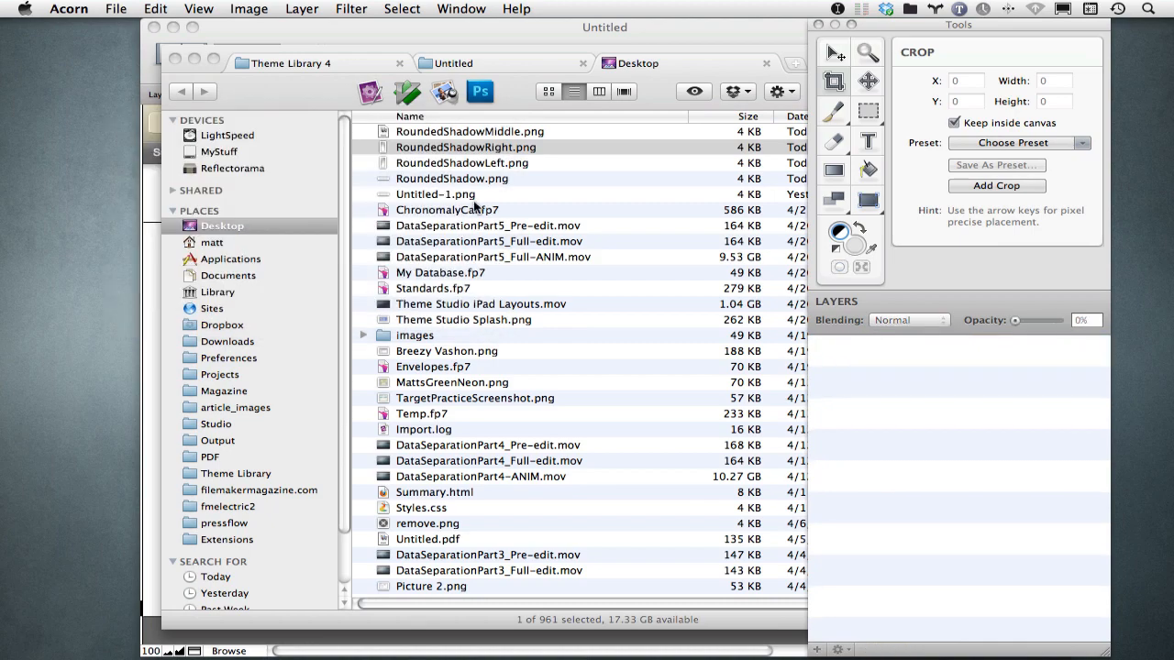
key("super+q")
Step: Open RoundedShadowLeft.png in Acorn, inspect its transparent pixels at 800% in an enlarged window, and close it without editing
right_click(468, 163)
mouse_move(551, 184)
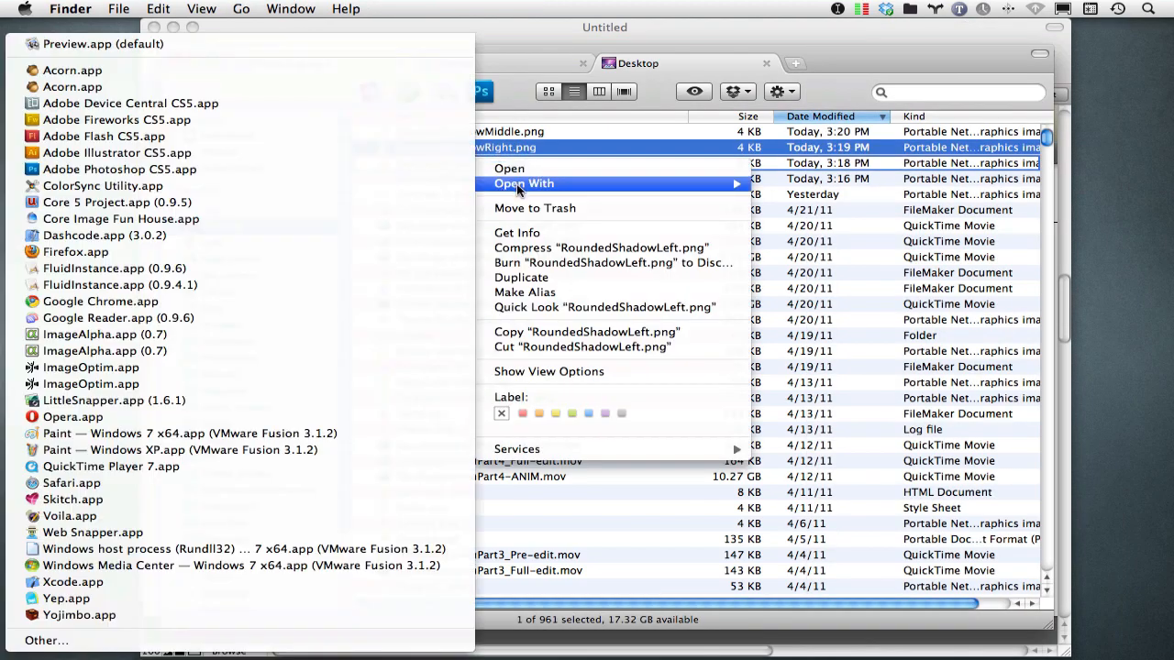
left_click(243, 69)
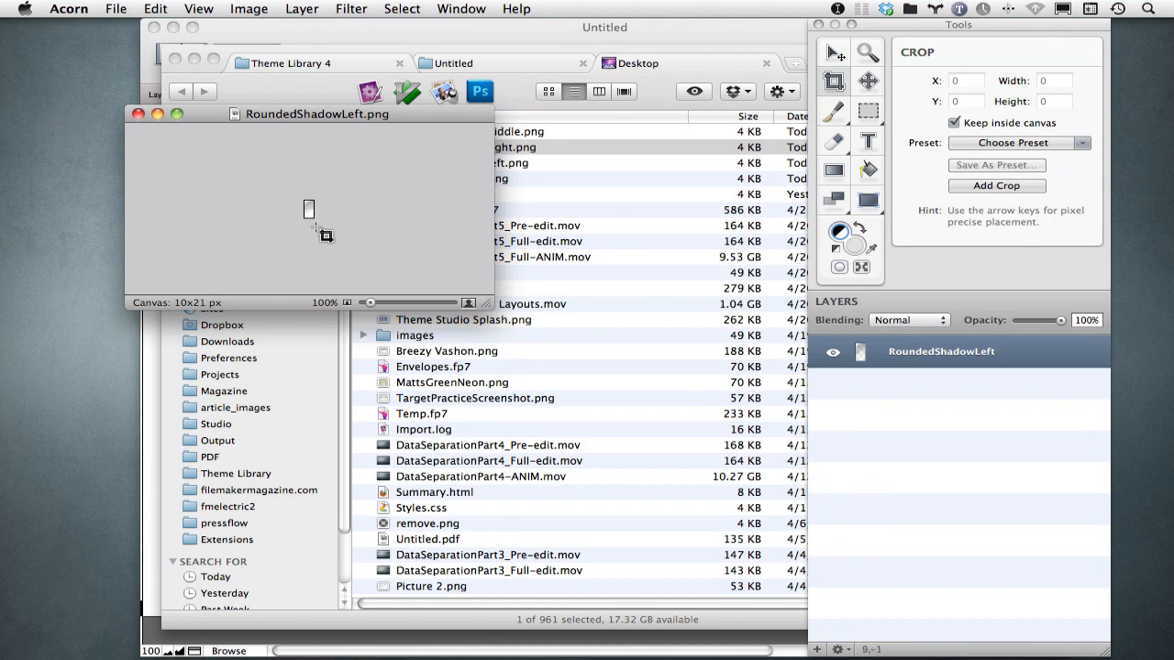
left_click(467, 303)
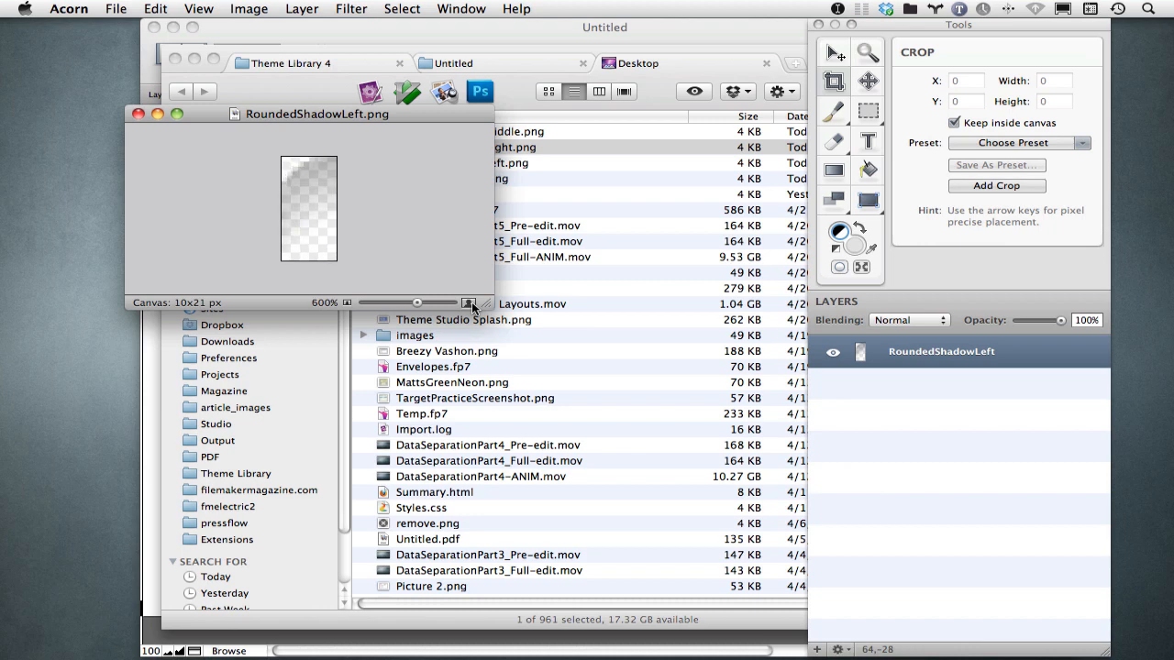
left_click(469, 303)
left_click(469, 303)
left_click_drag(488, 307, 645, 408)
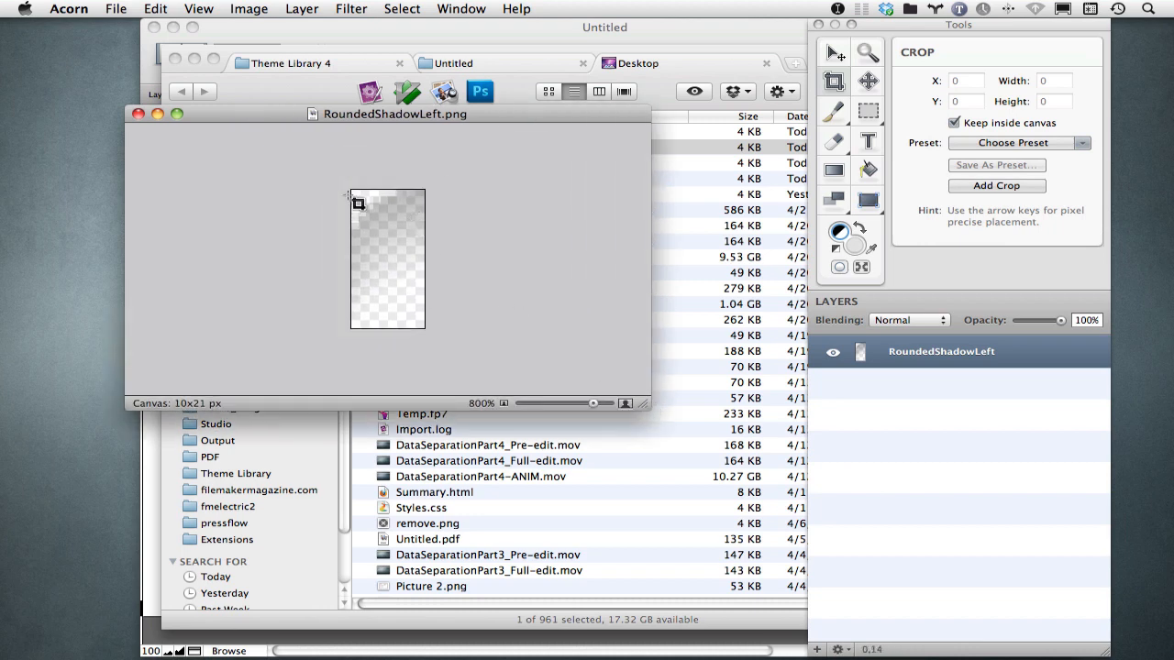
left_click_drag(280, 113, 457, 145)
key("super+w")
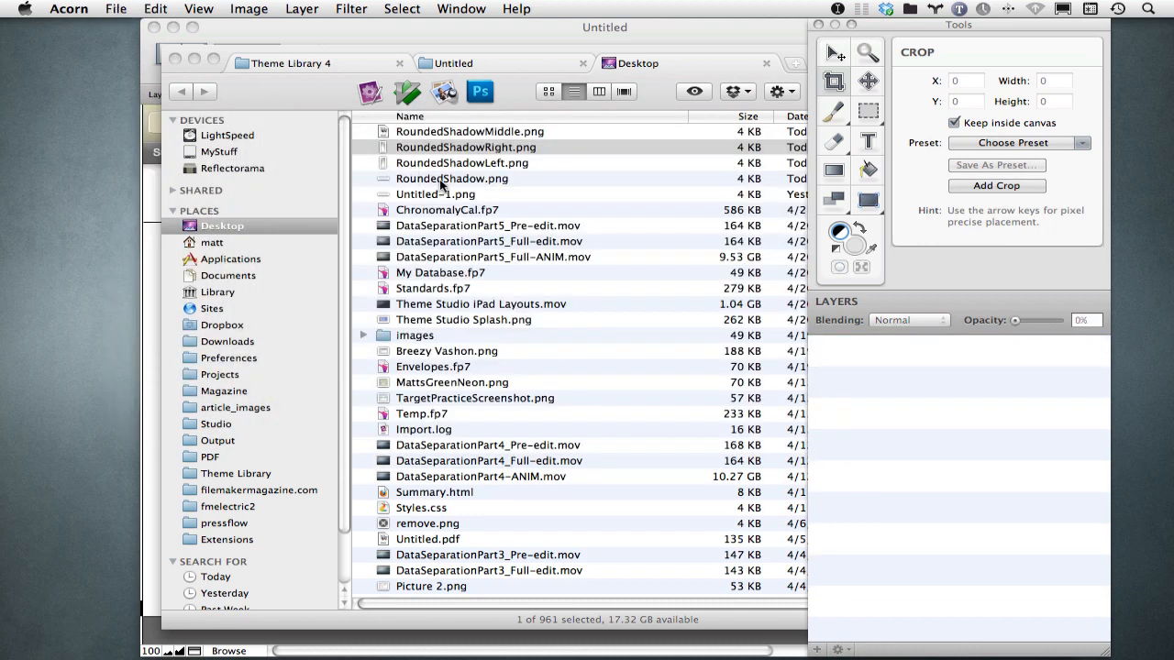
Step: Show the file info of RoundedShadowMiddle.png, RoundedShadowRight.png and RoundedShadowLeft.png on the Desktop to compare their dimensions and byte sizes
left_click(624, 200)
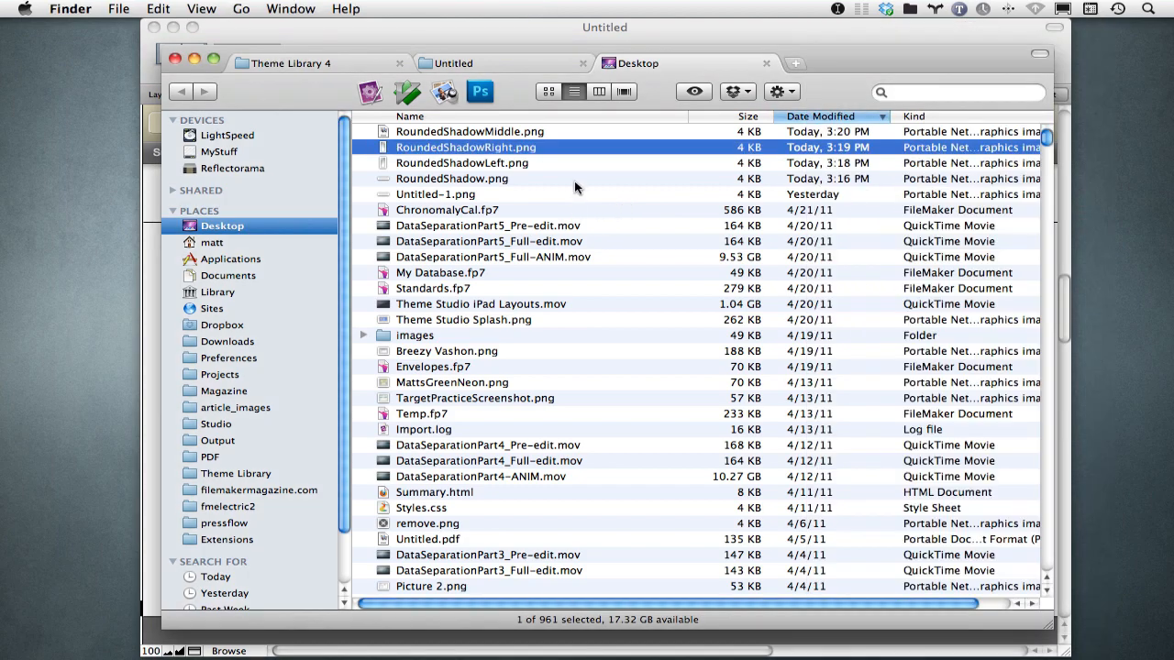
left_click(532, 134)
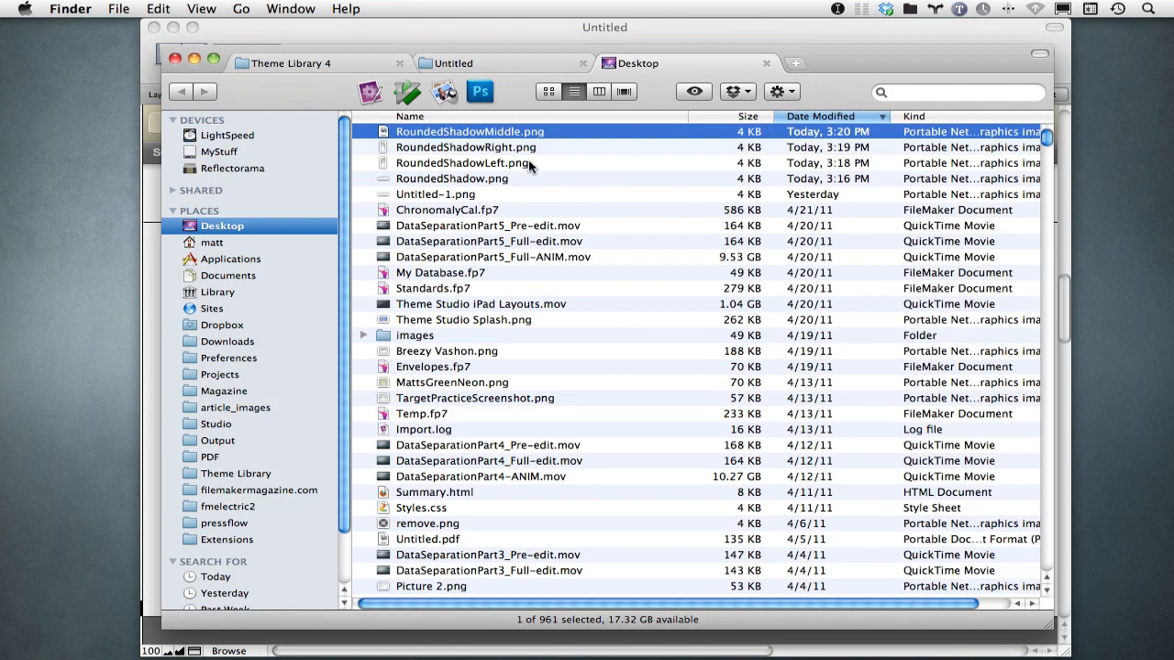
left_click(530, 164, "shift")
key("super+i")
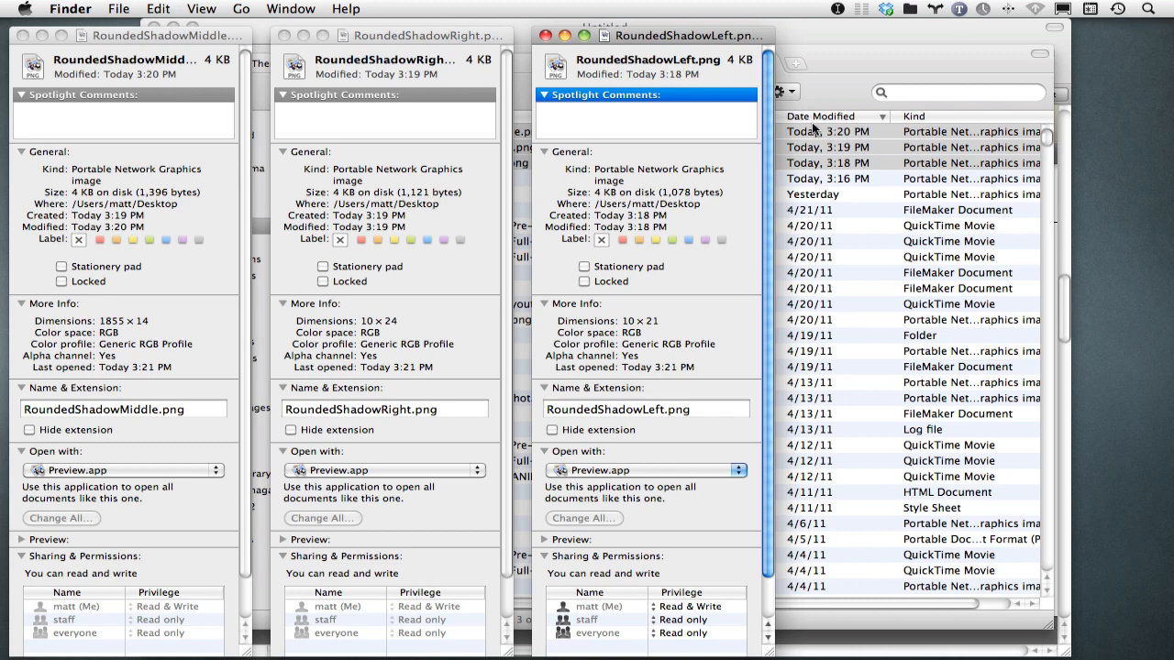
Step: Compress the three selected RoundedShadow Middle, Right and Left PNG files with ImageOptim through LaunchBar, and close the ImageOptim window
left_click(847, 63)
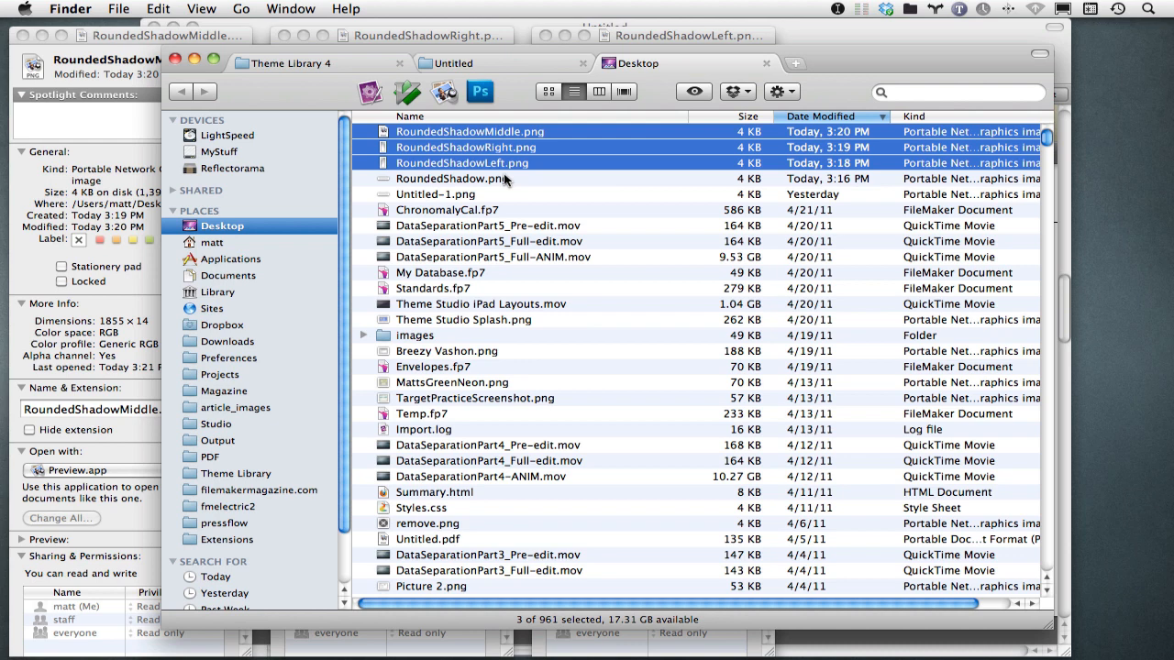
key("super")
key("super")
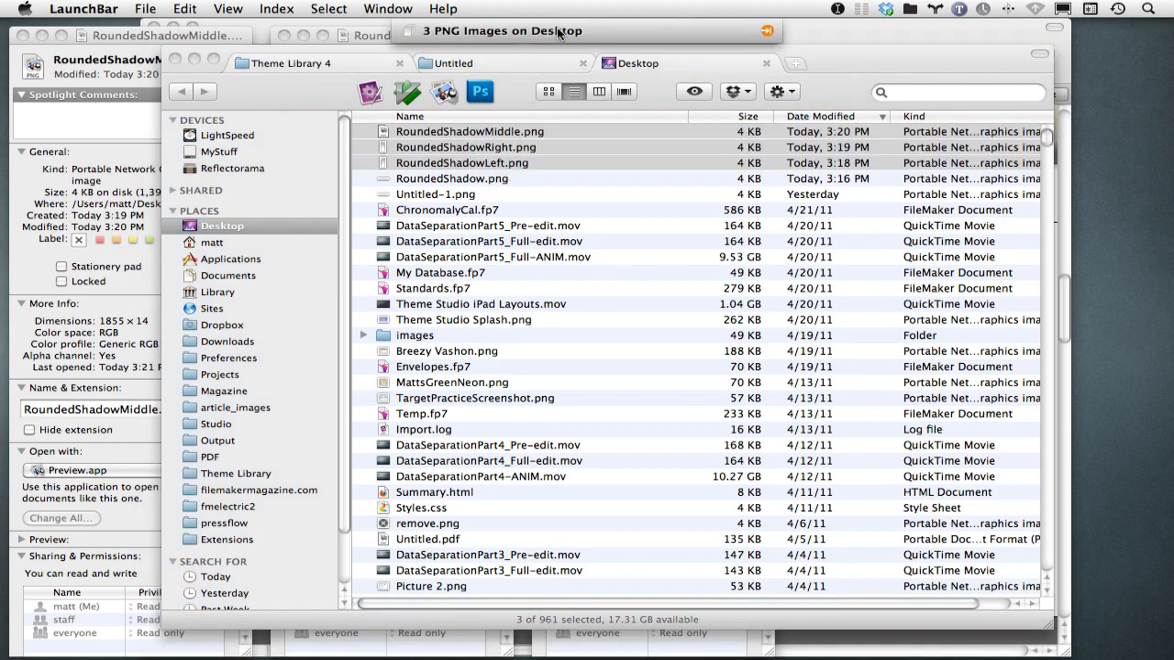
key("Tab")
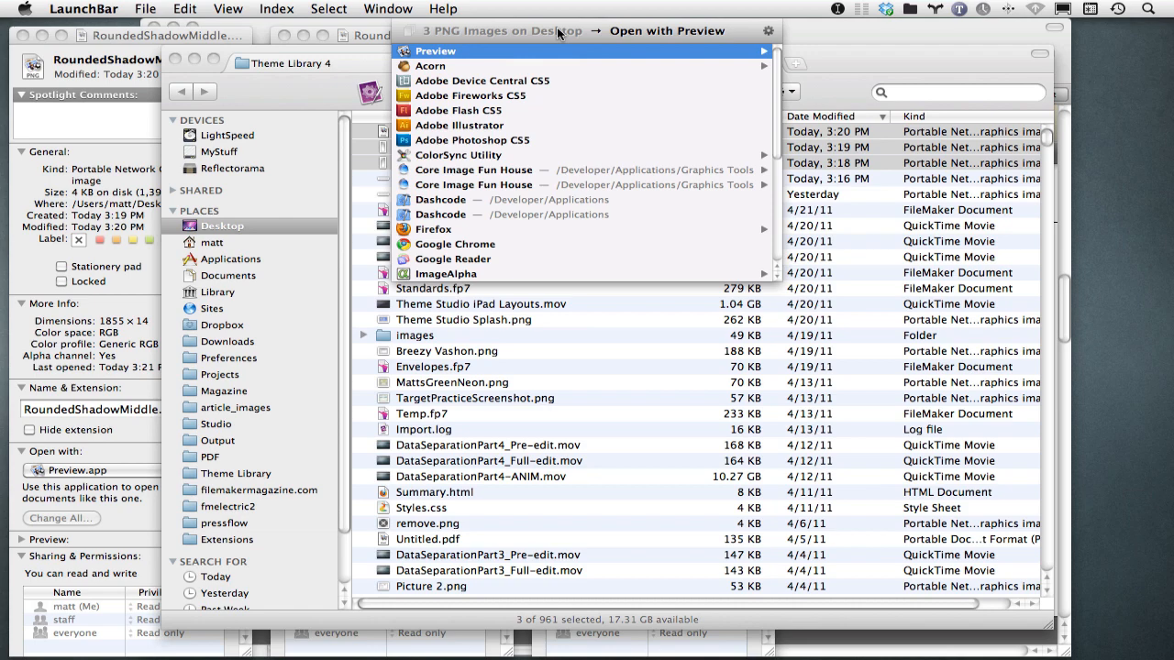
type("op")
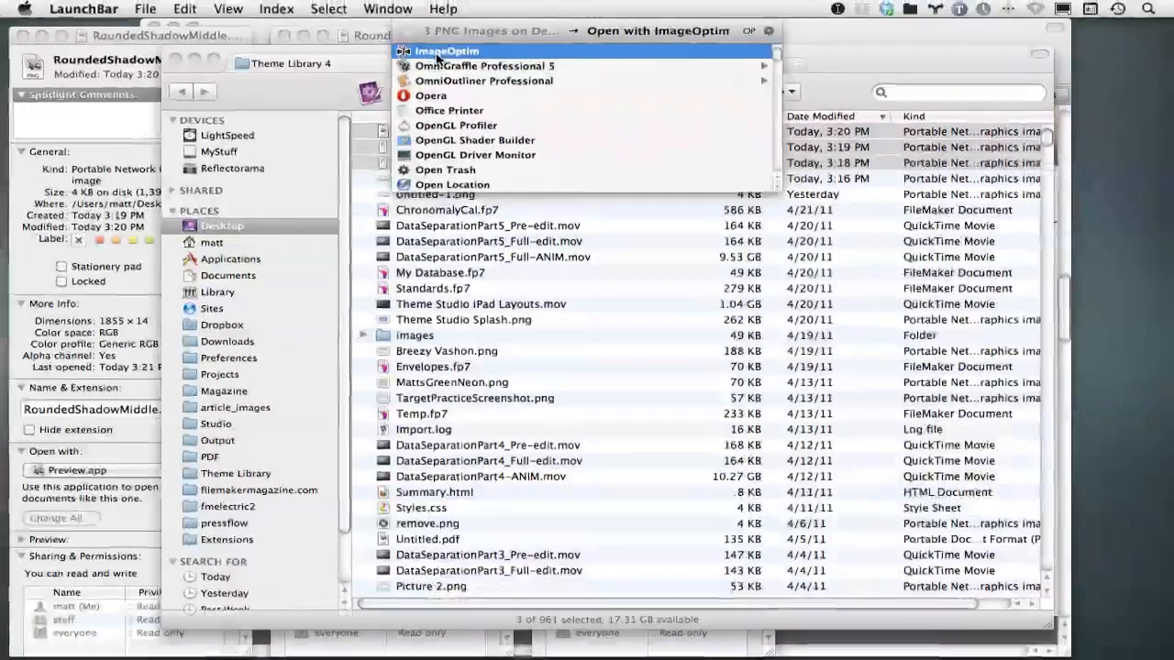
key("Return")
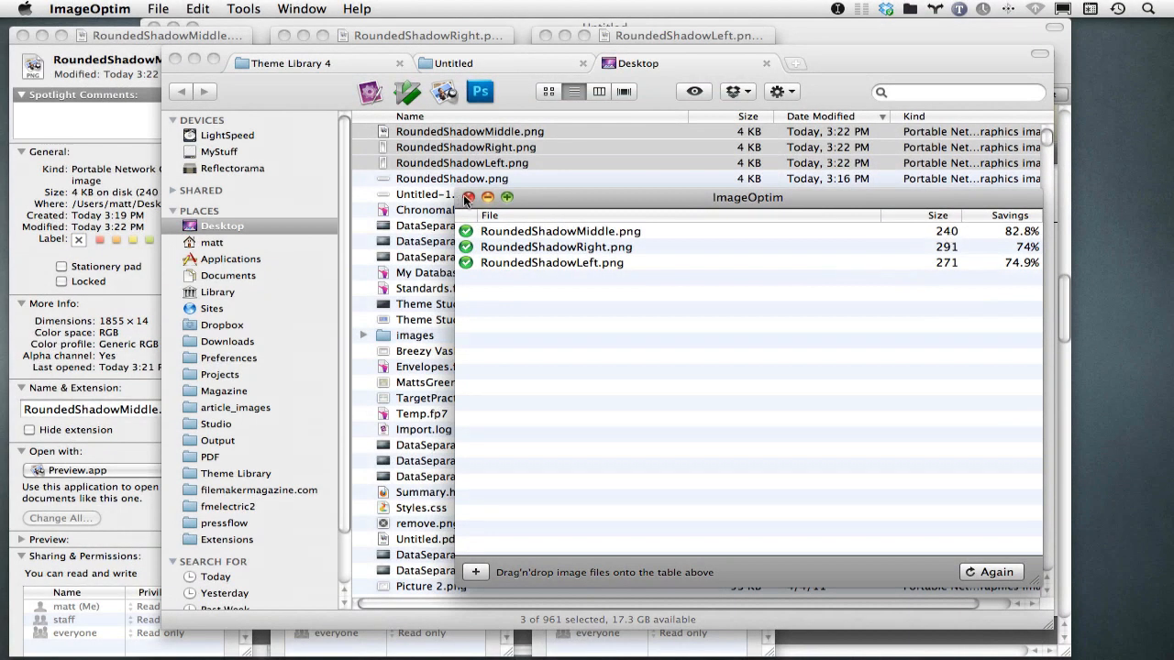
left_click(468, 199)
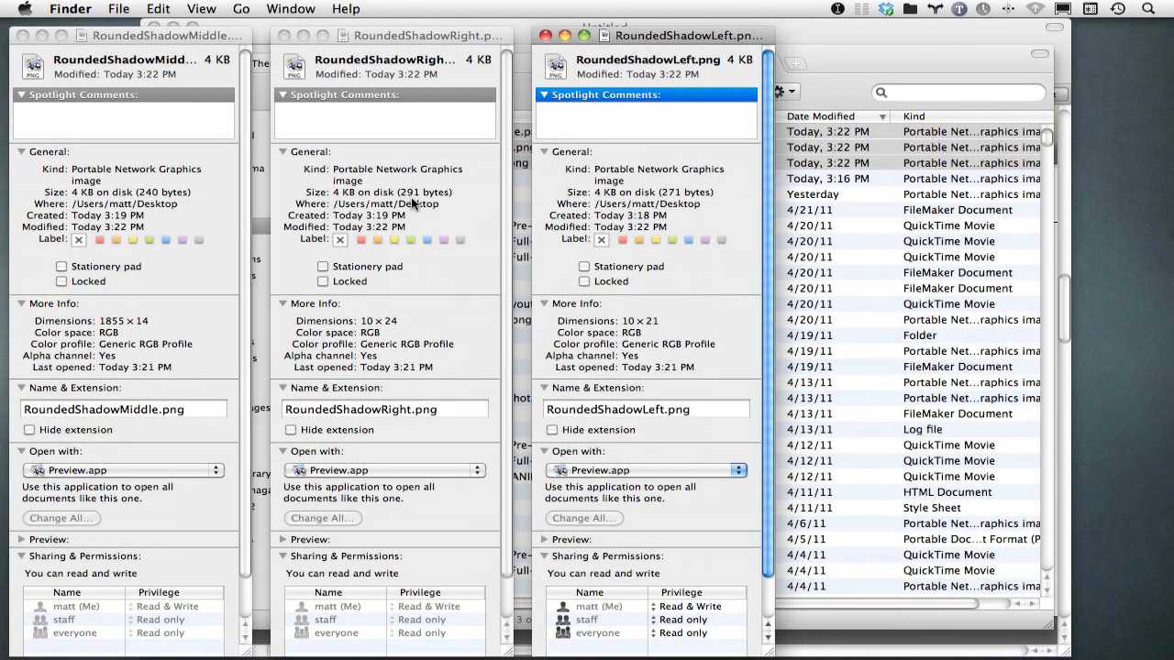
Step: Close the three file info windows after checking the compressed sizes, and select only RoundedShadowMiddle.png
key("super+w")
key("super+w")
key("super+w")
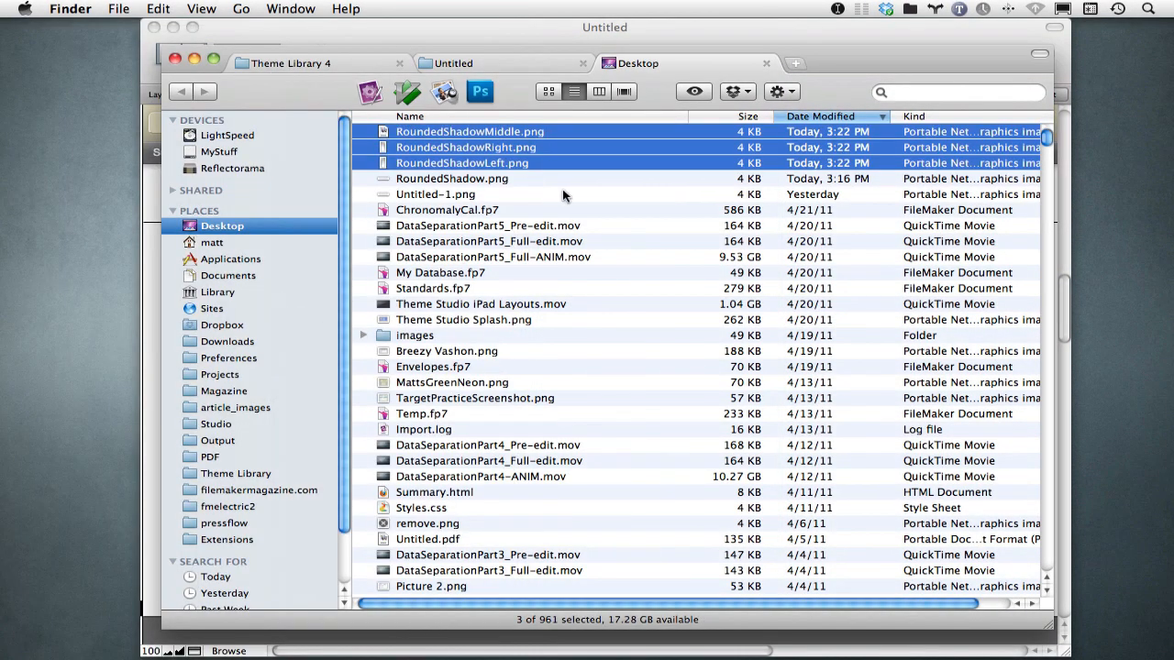
left_click(565, 164)
left_click(564, 134)
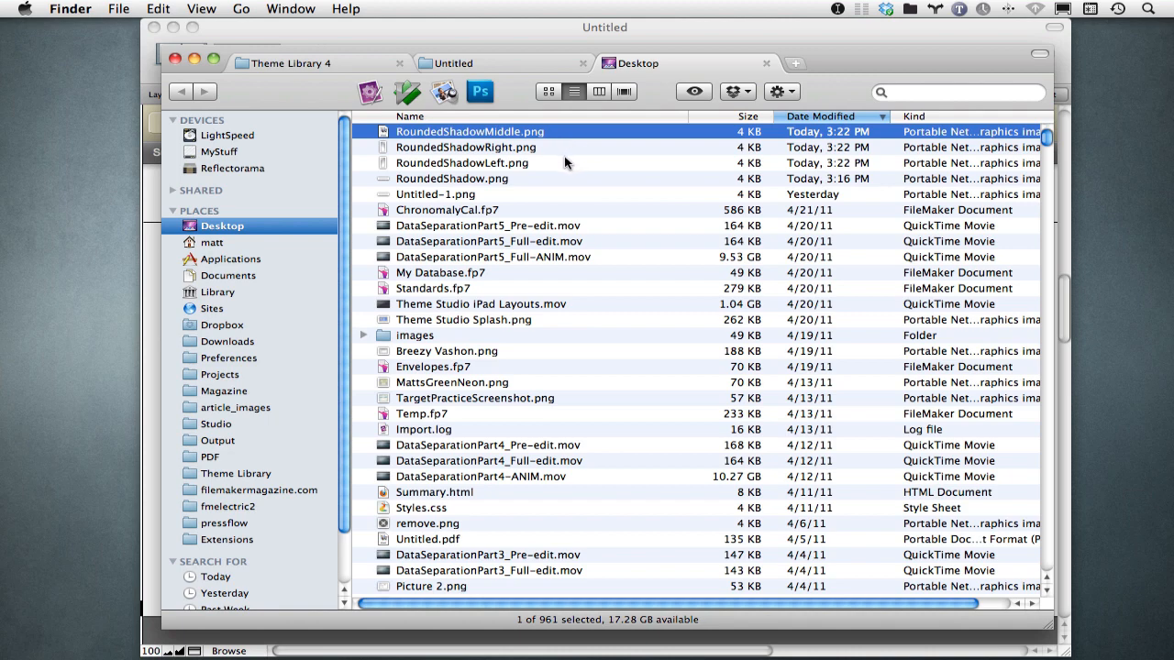
Step: Switch to FileMaker Pro Advanced and put the List layout into Layout mode, leaving the file options unchanged
left_click(602, 34)
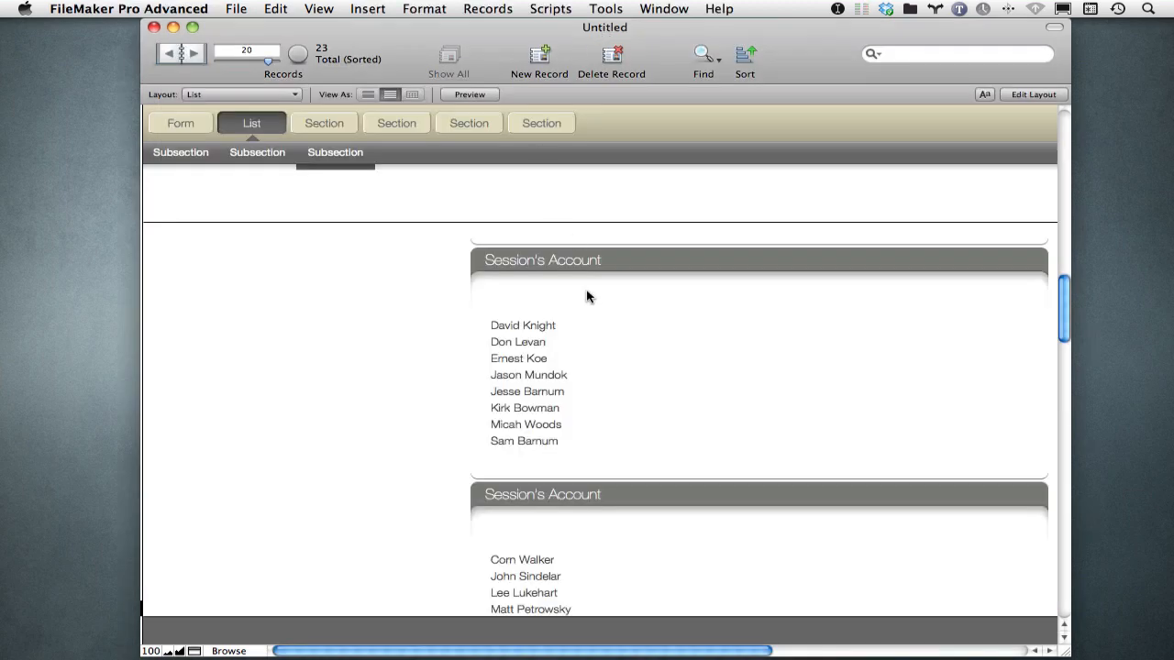
key("super+l")
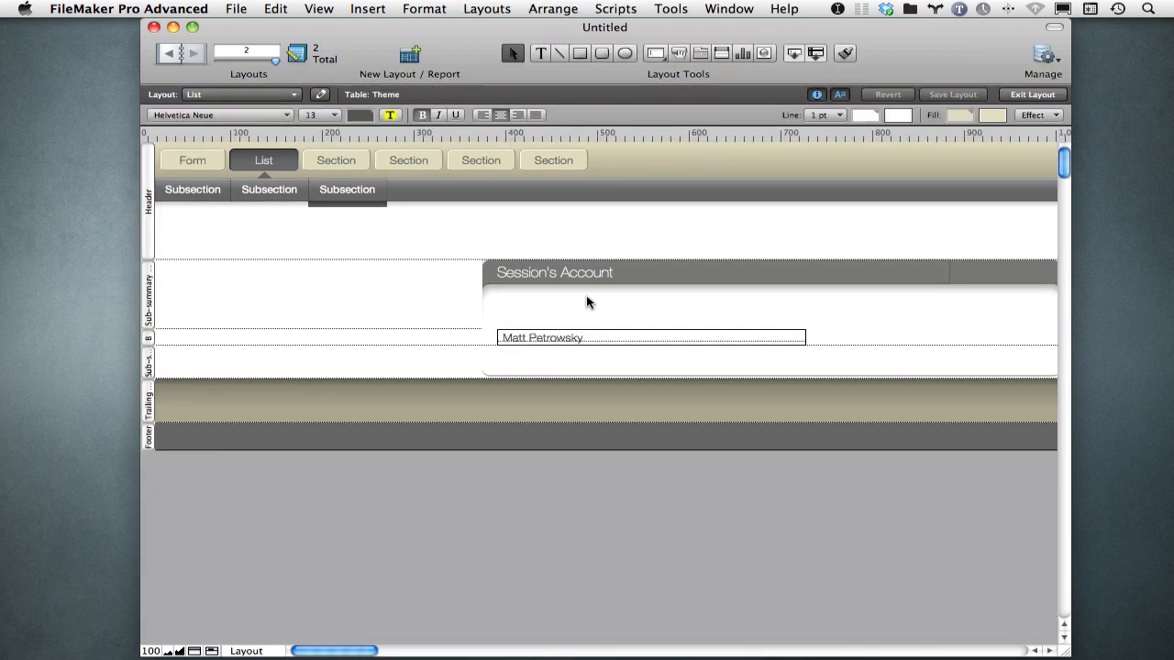
key("super+shift+o")
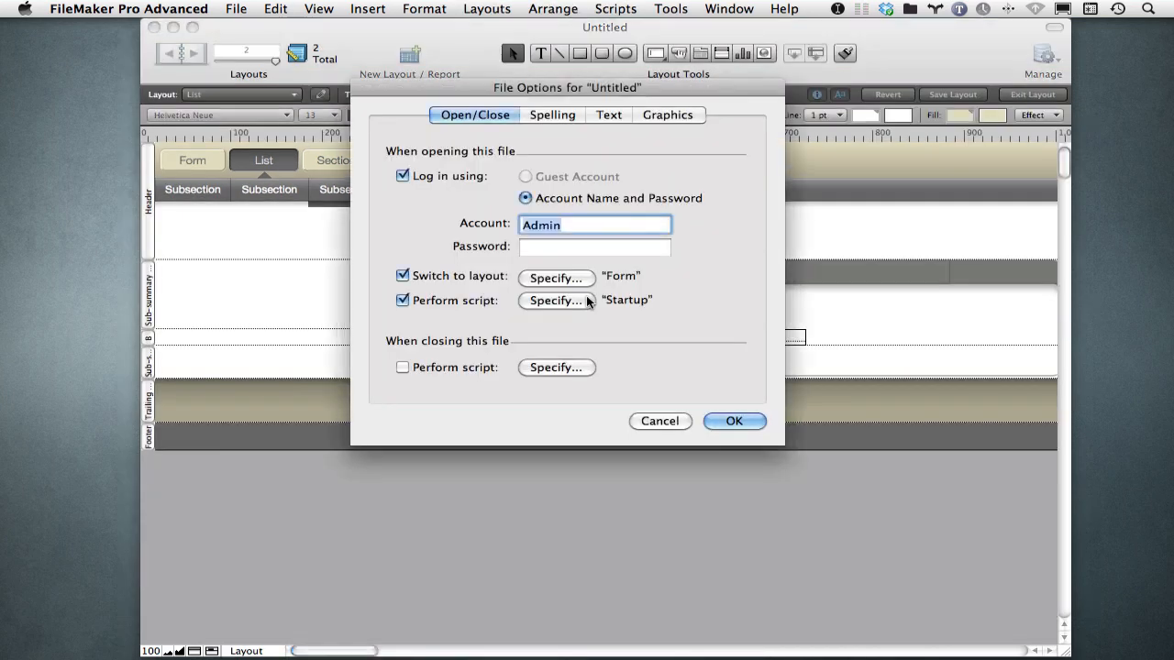
left_click(659, 425)
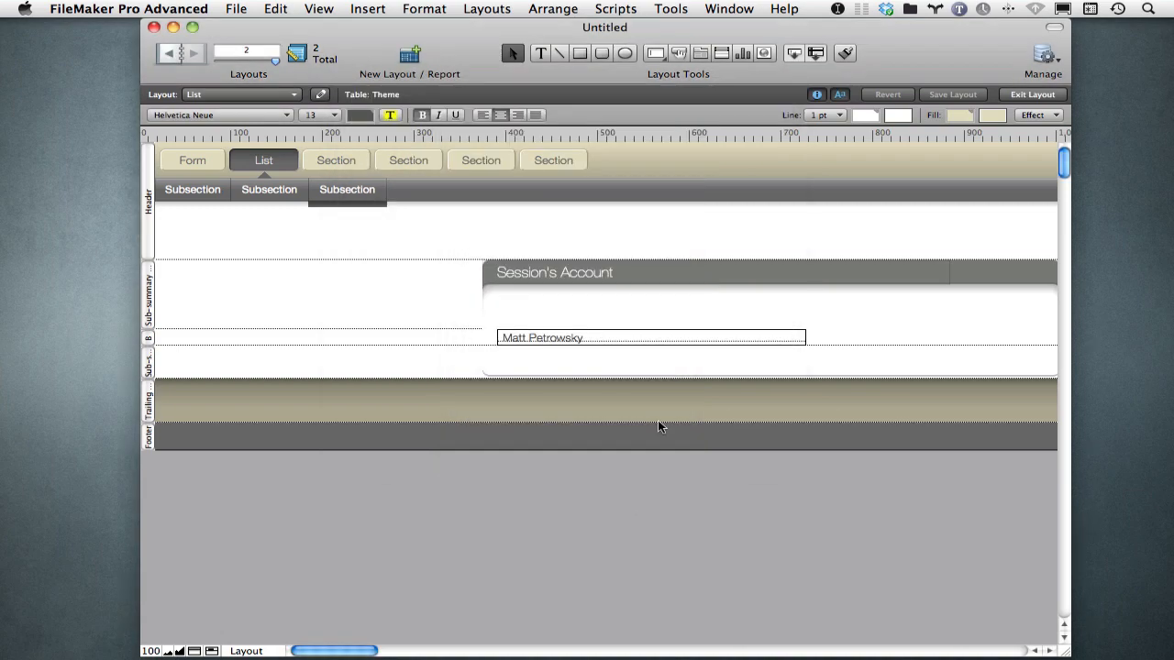
Step: Insert the picture RoundedShadowLeft.png from the Desktop and place it in the header's blank area below the Subsection buttons
key("super+alt+i")
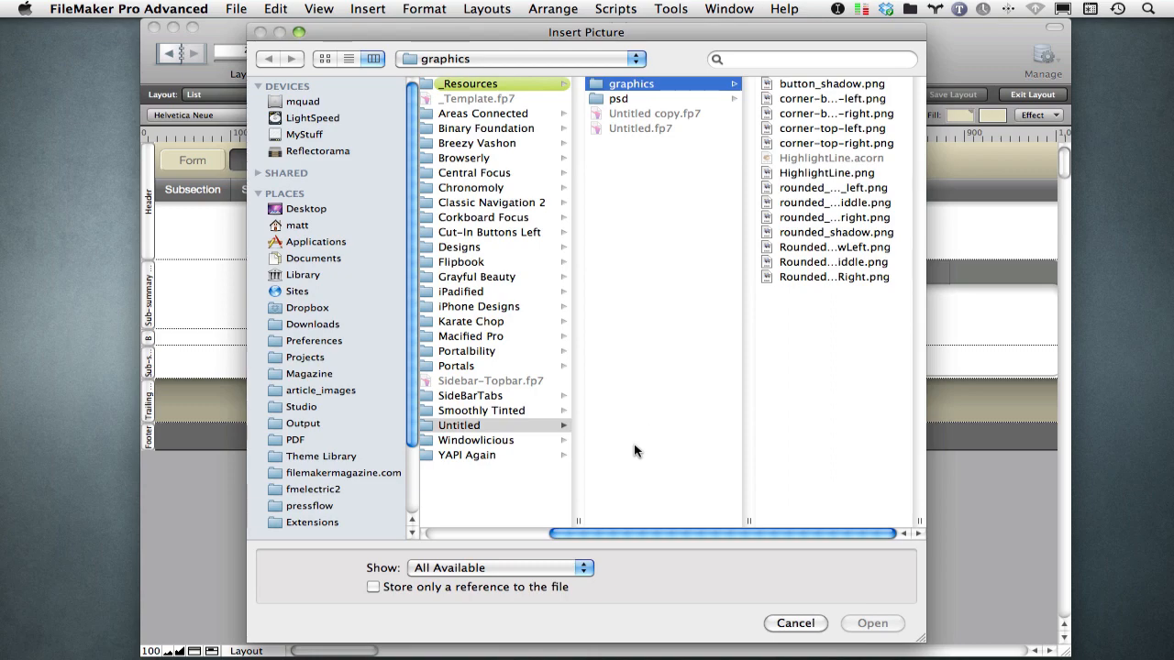
left_click(326, 208)
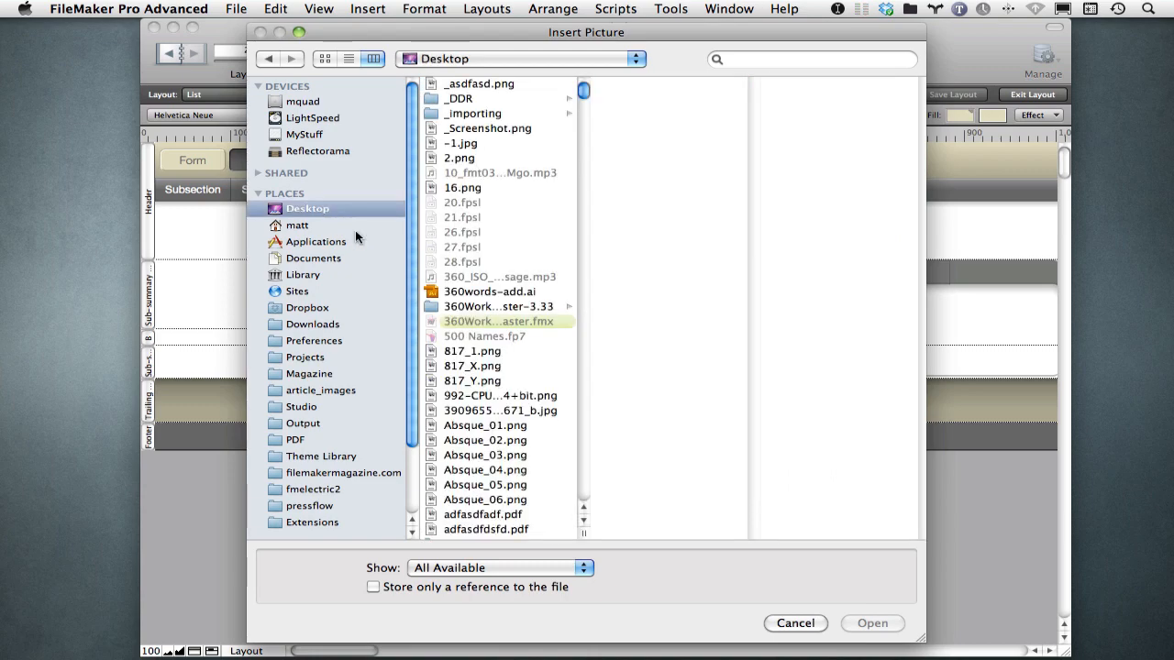
type("rou")
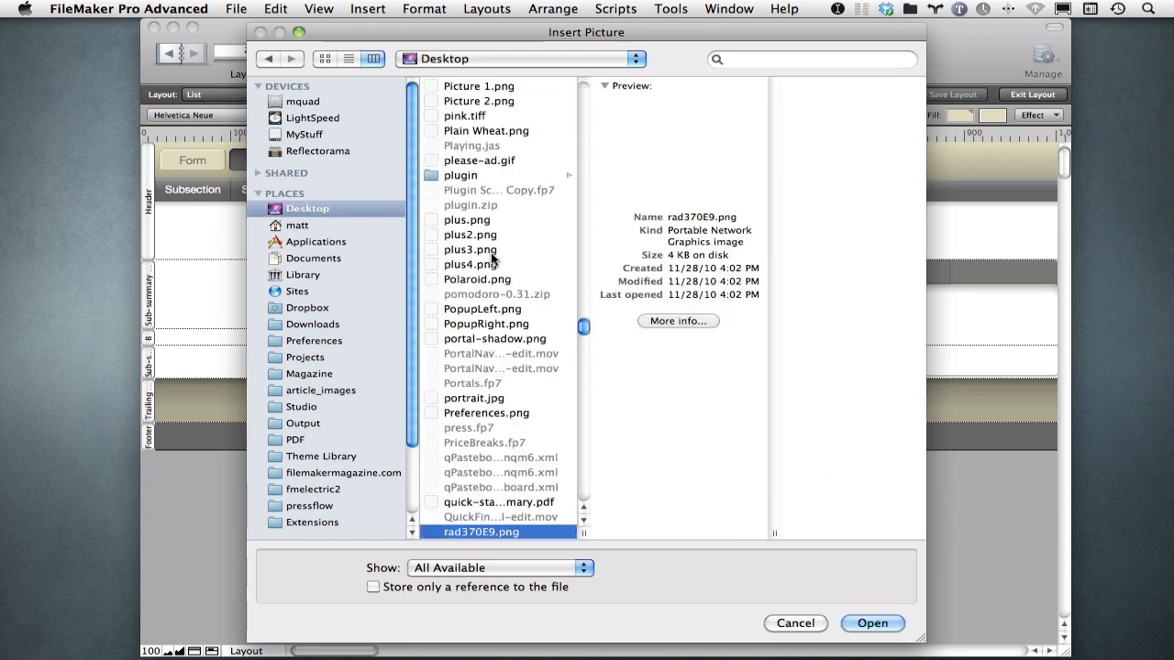
scroll(500, 303, "down", 8)
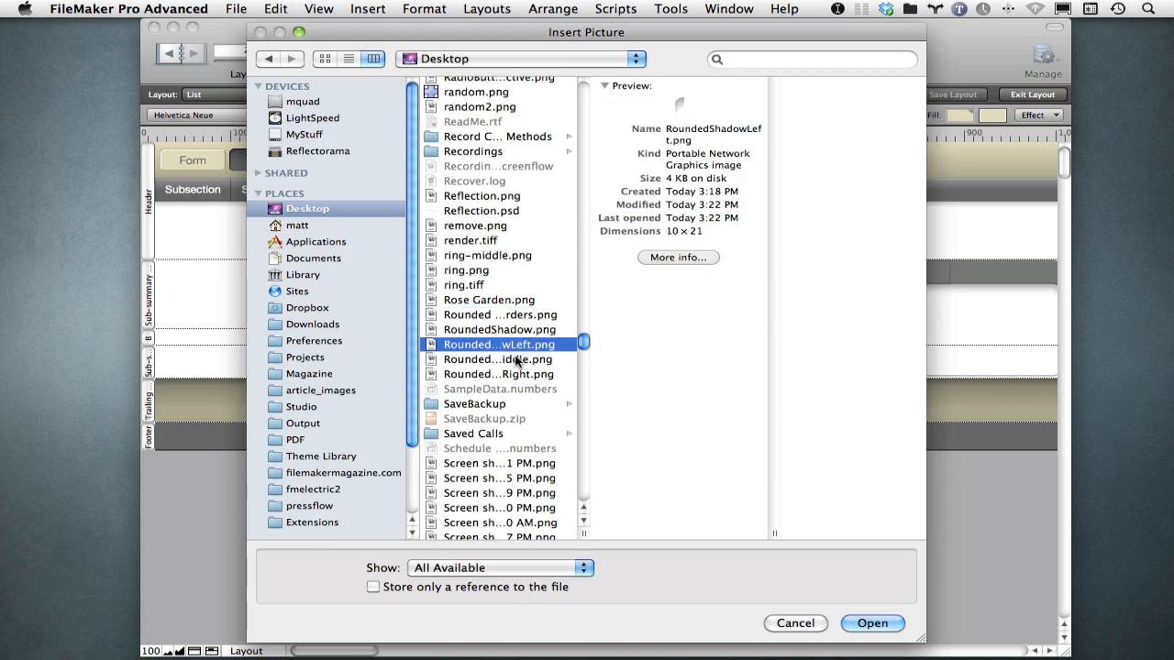
left_click(871, 625)
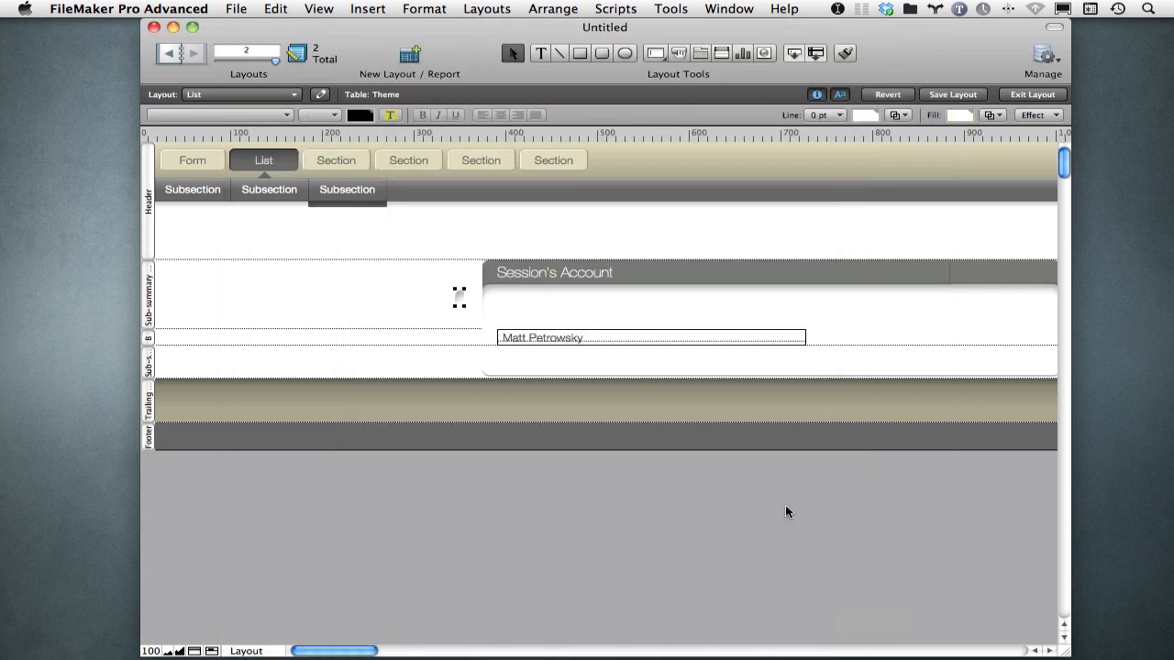
left_click_drag(463, 296, 377, 233)
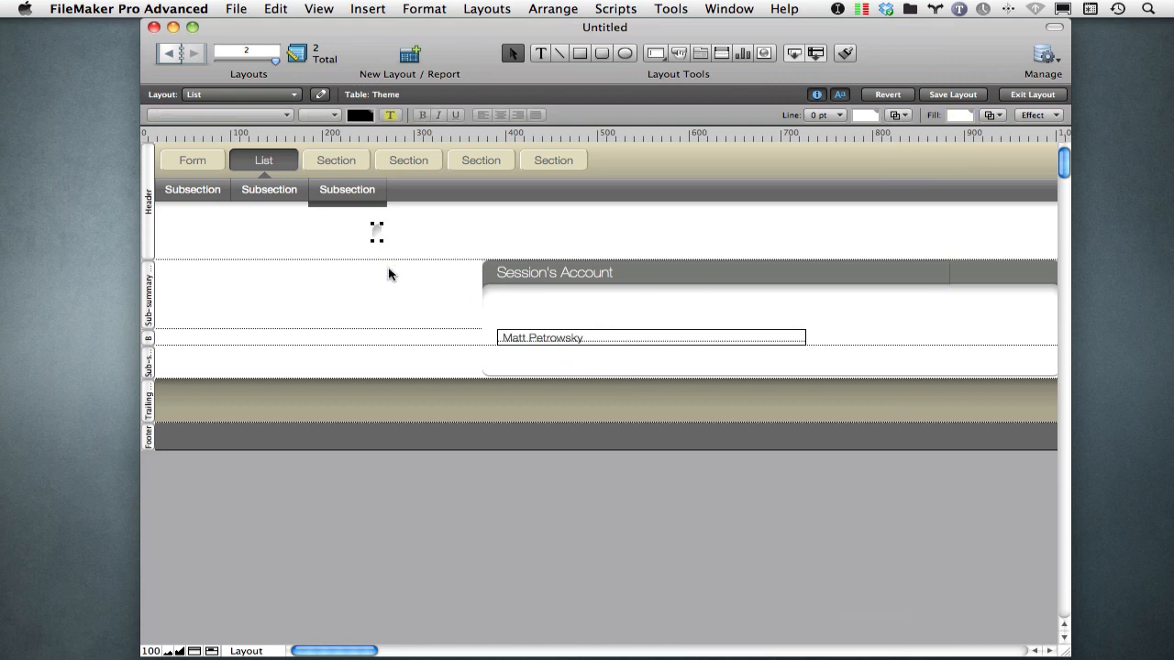
left_click(517, 289)
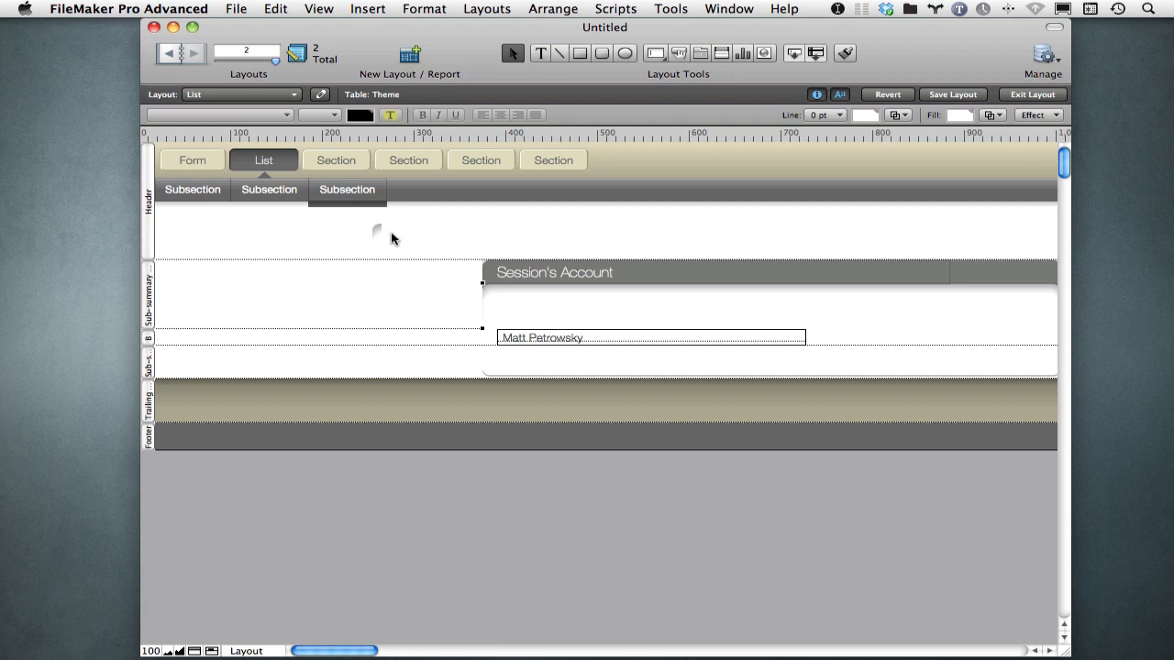